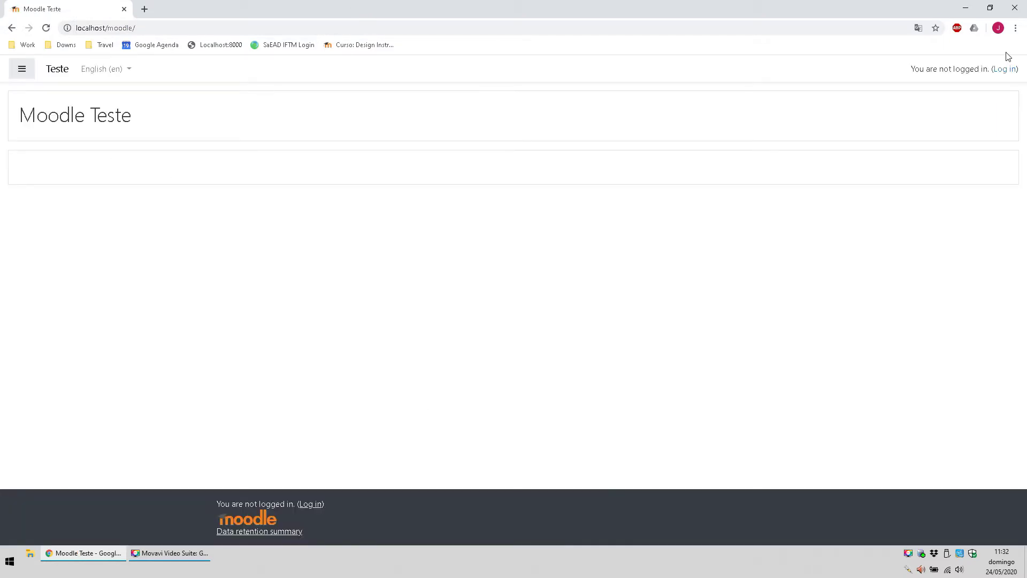
Step: Log in to Moodle with the administrator's username and password
click(1004, 70)
click(369, 158)
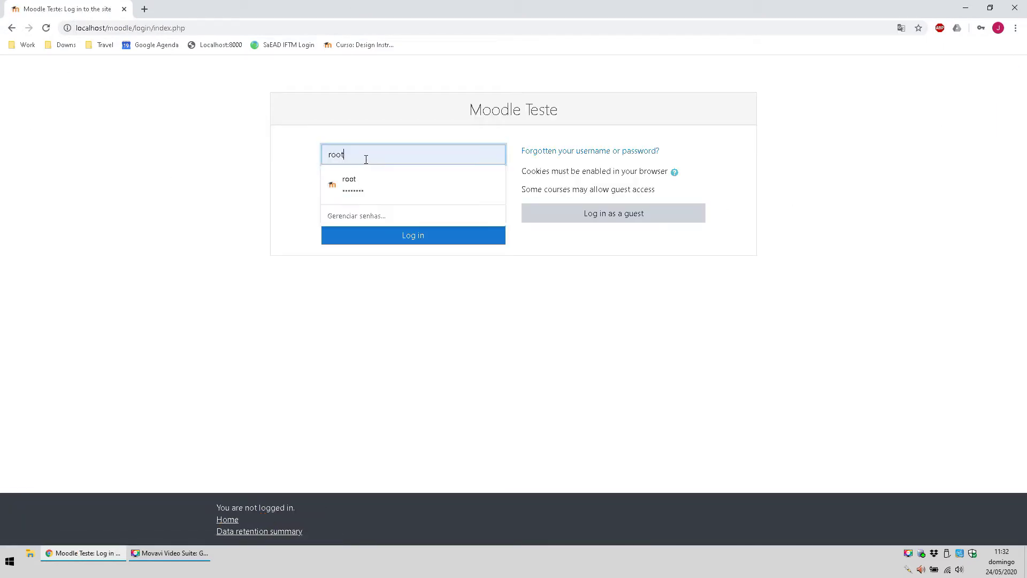
text(admin)
key(Tab)
text(ad)
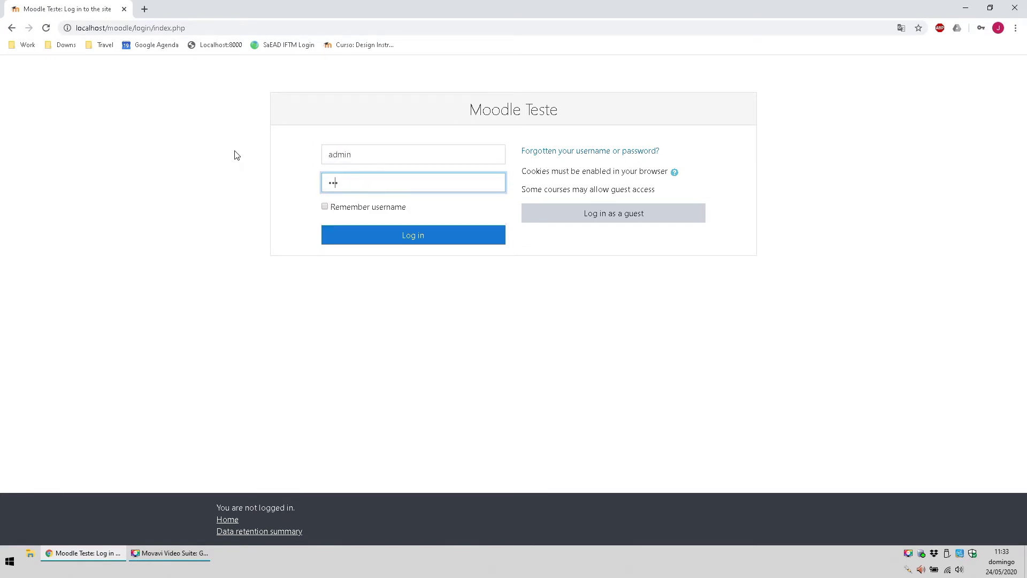
text(•••••••••••••)
key(Return)
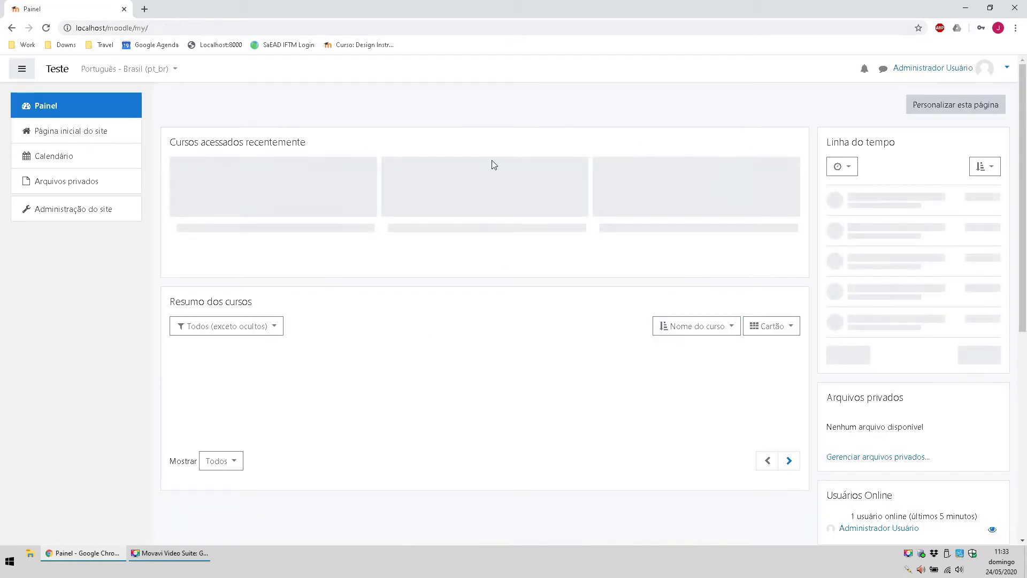
Step: From Administração do site > Usuários, open the Adicionar novo usuário form
click(68, 210)
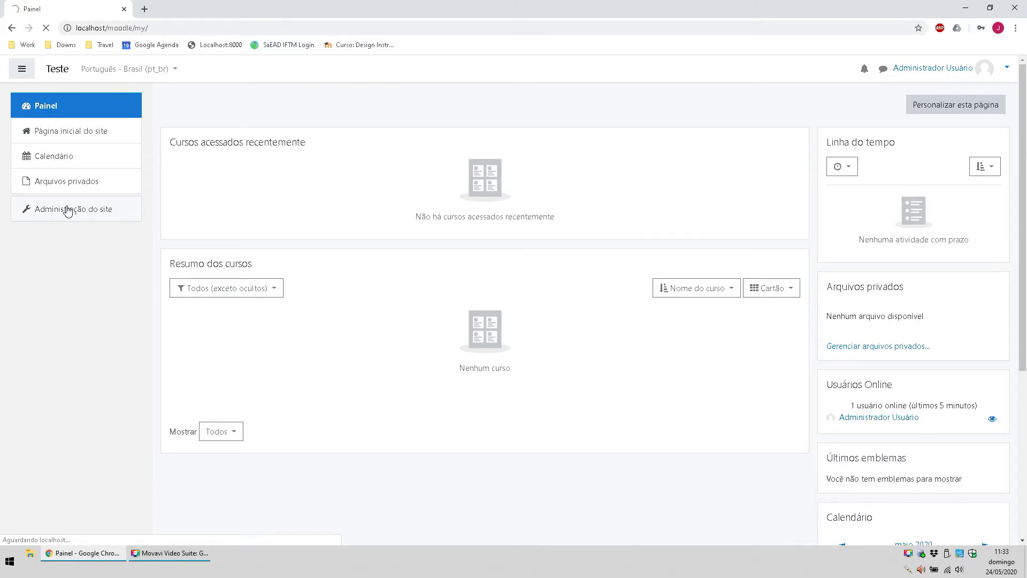
click(283, 261)
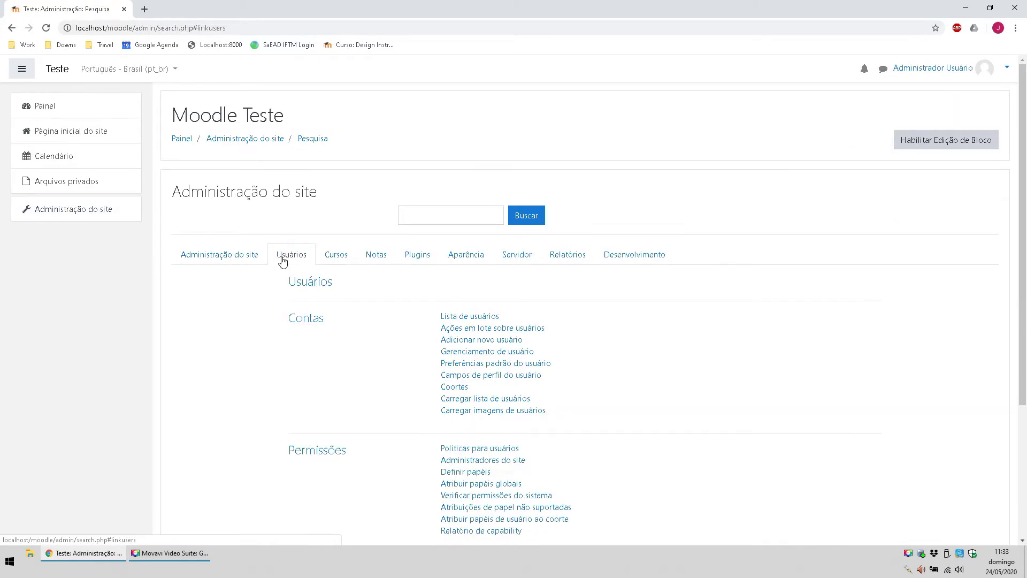
click(482, 343)
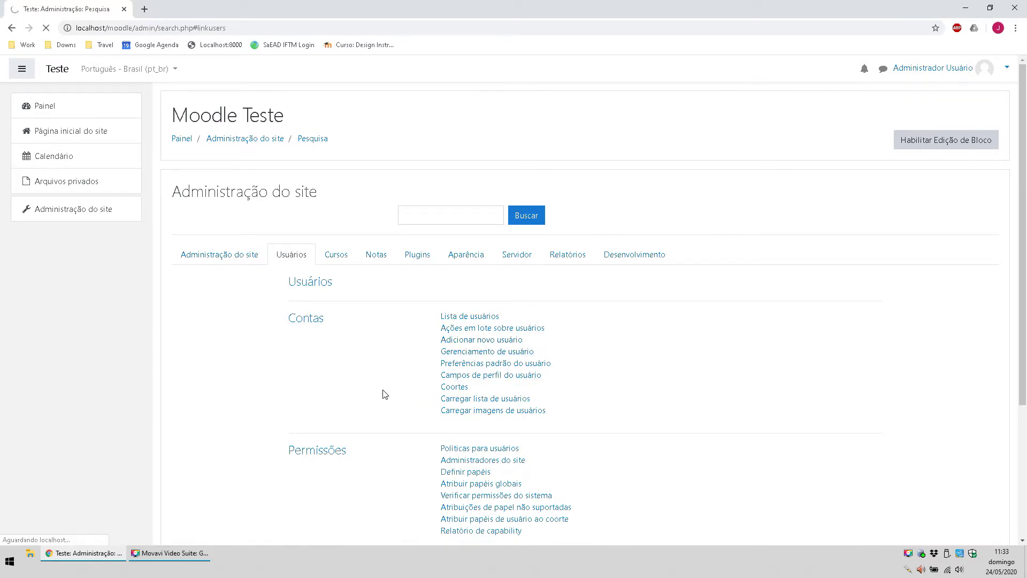
click(412, 221)
Step: Enter the new user's username and a new password
text(D)
text(di)
key(Tab)
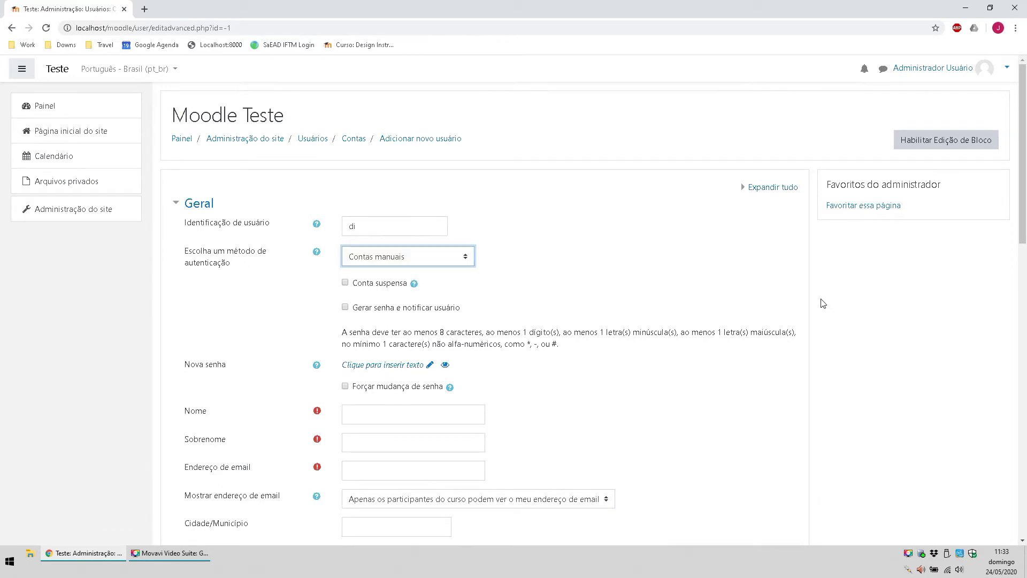
scroll(820, 300, down, 2)
click(380, 258)
key(BackSpace)
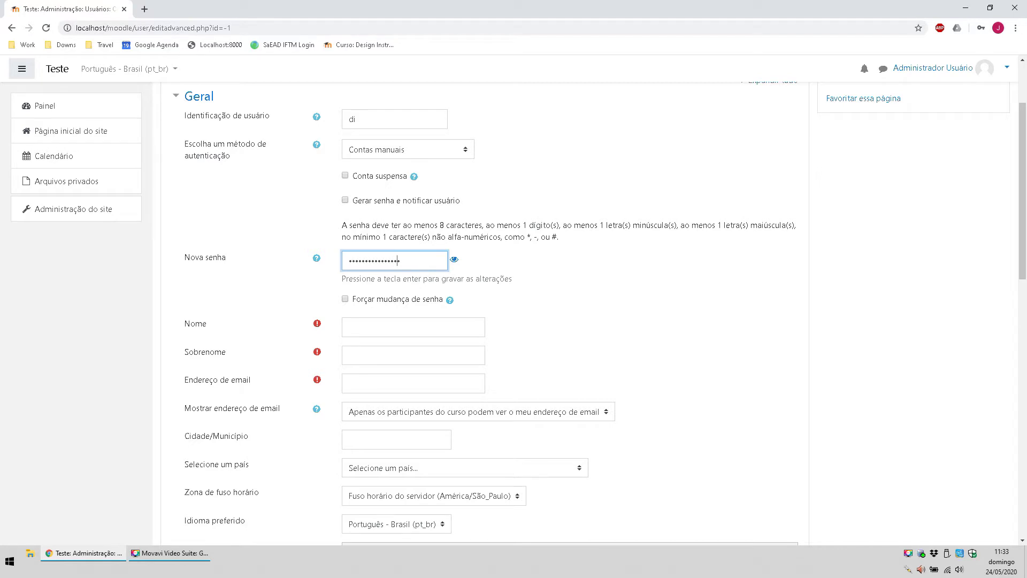
key(F10)
Step: Fill in Nome 'Designer', Sobrenome 'Instrucional' and the user's e-mail address
click(436, 324)
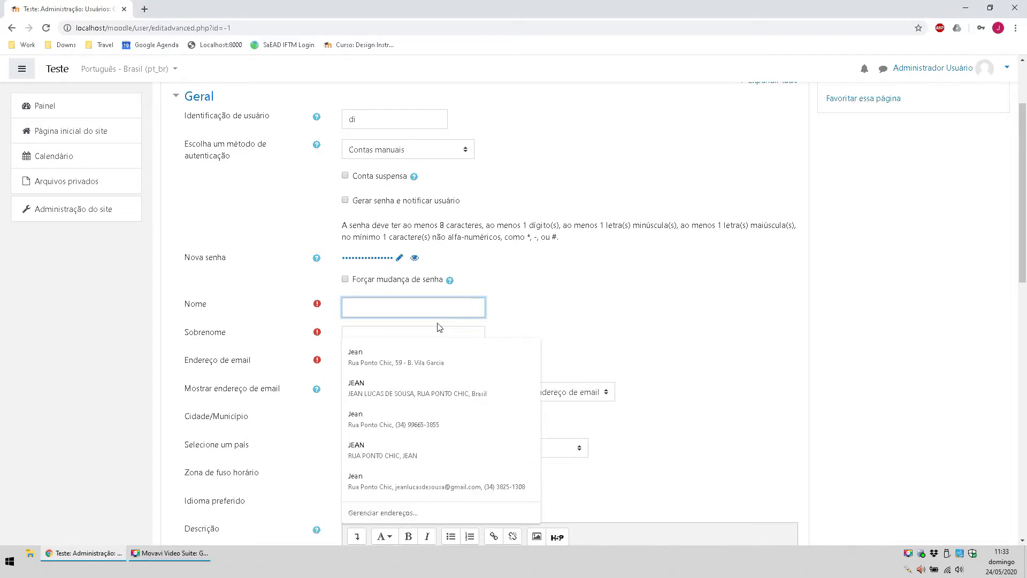
text(Designer)
key(Tab)
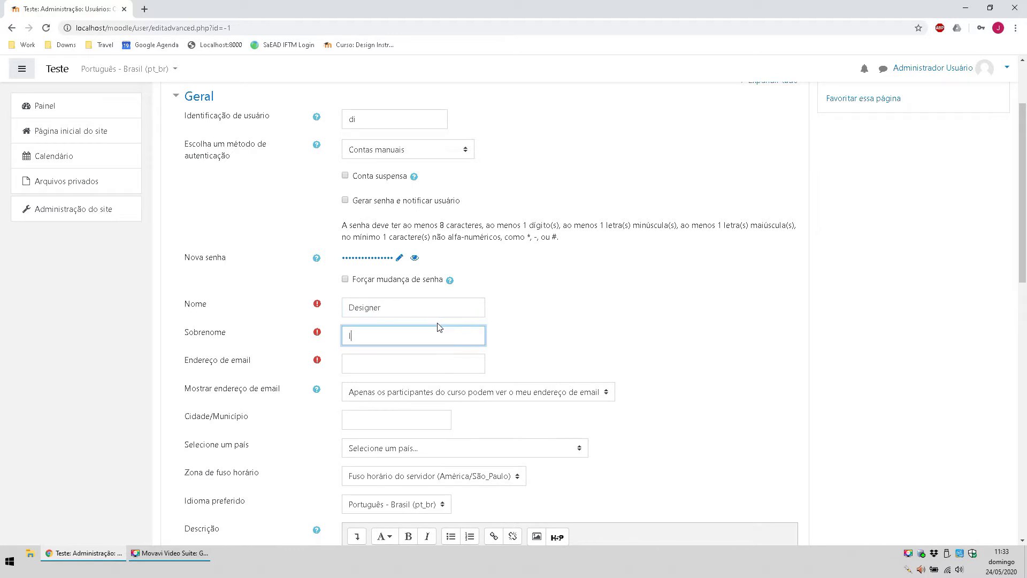
text(Instrucional)
key(Tab)
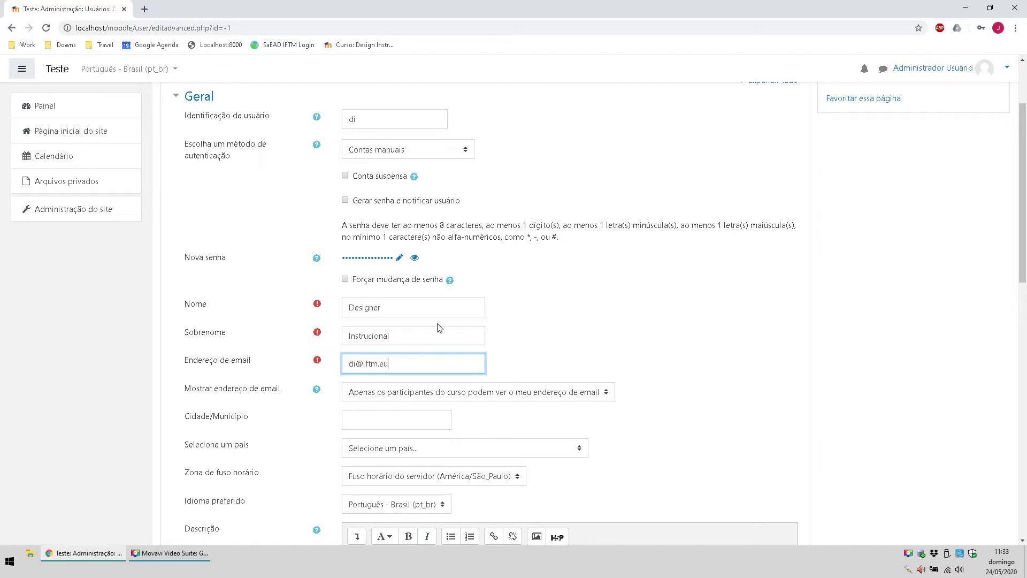
Step: Set the country to Brasil and create the user account
scroll(567, 321, down, 4)
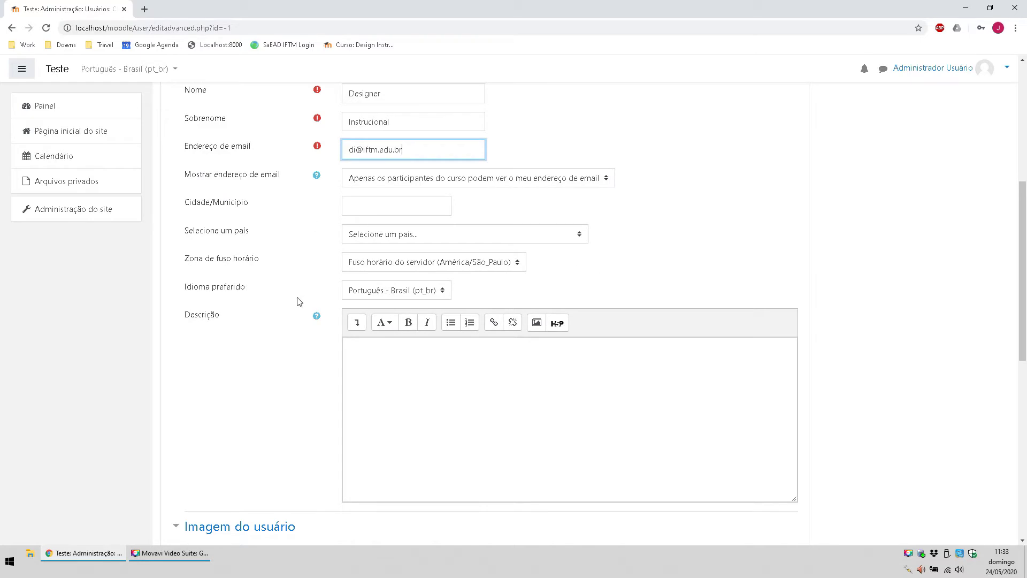
scroll(425, 330, down, 3)
scroll(382, 220, up, 2)
click(396, 181)
text(br)
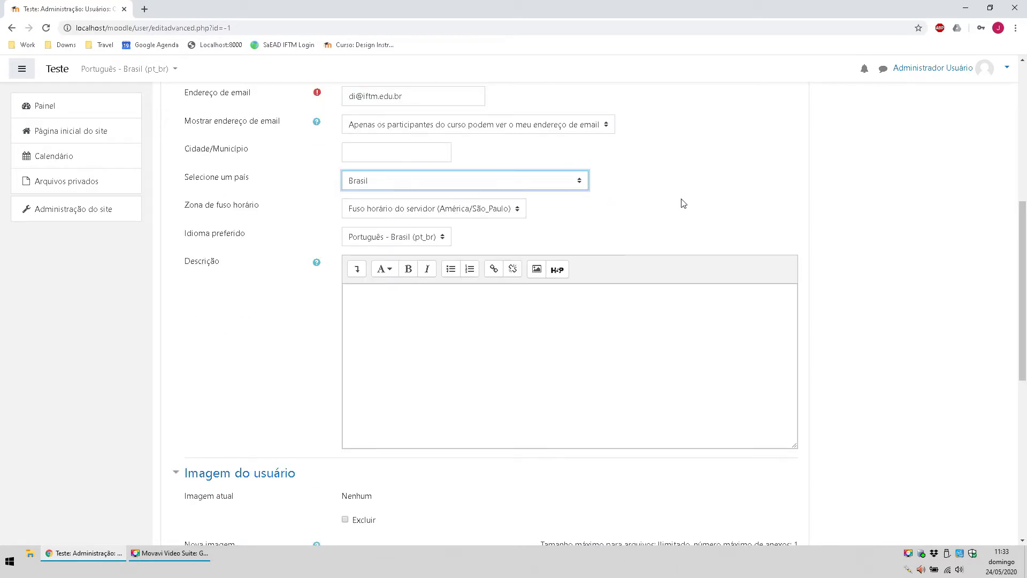
scroll(530, 293, down, 8)
click(359, 413)
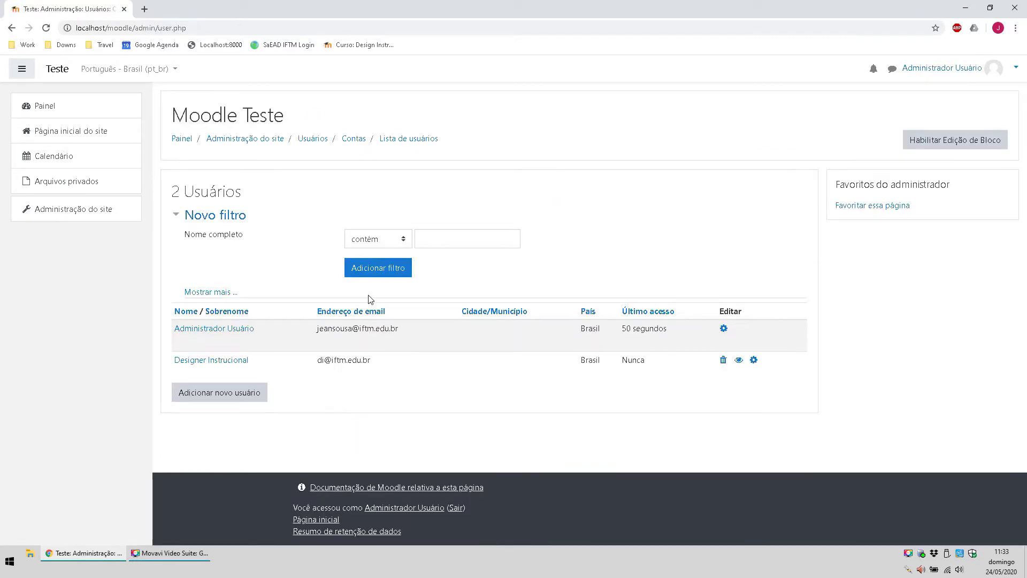
Step: Start another new user and enter the username and name Estudante Teste
click(246, 395)
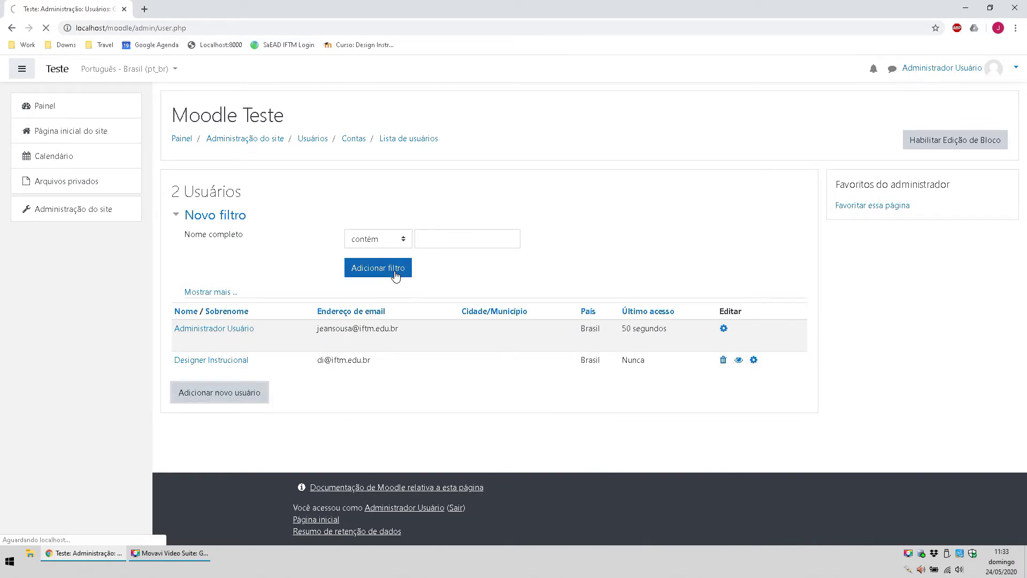
click(372, 227)
click(373, 227)
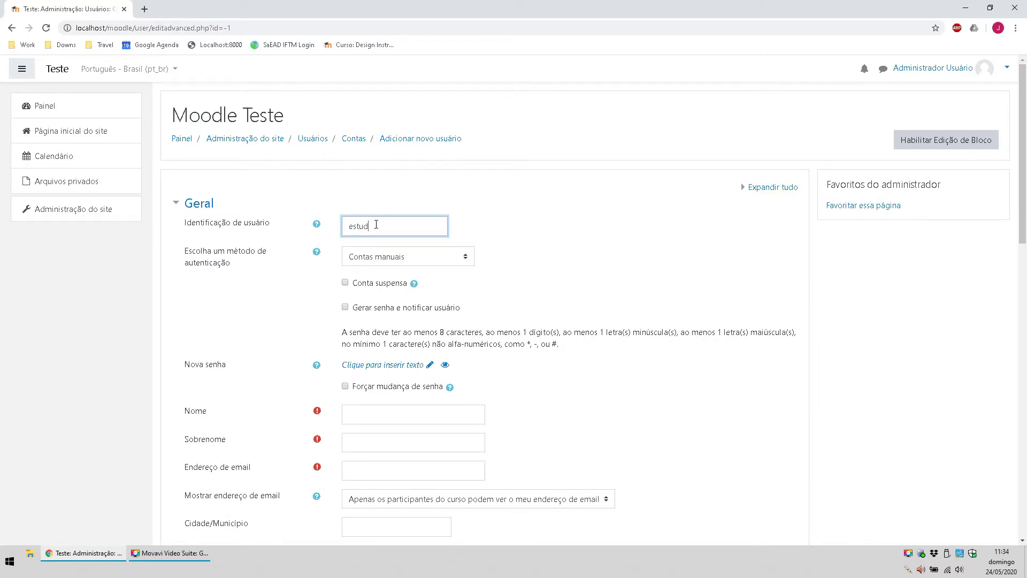
scroll(376, 224, down, 4)
click(368, 202)
text(Estudante)
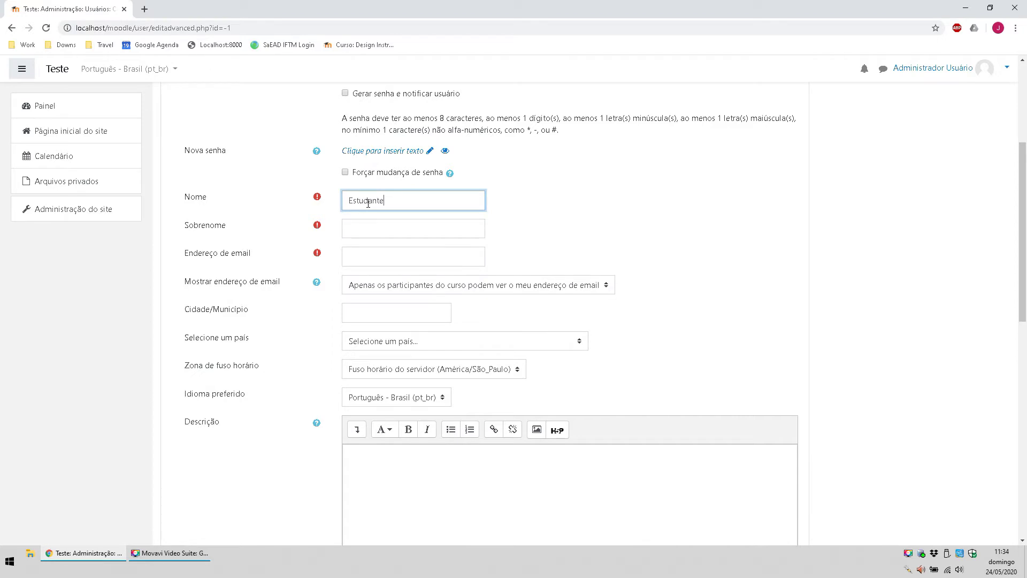
key(Tab)
text(E)
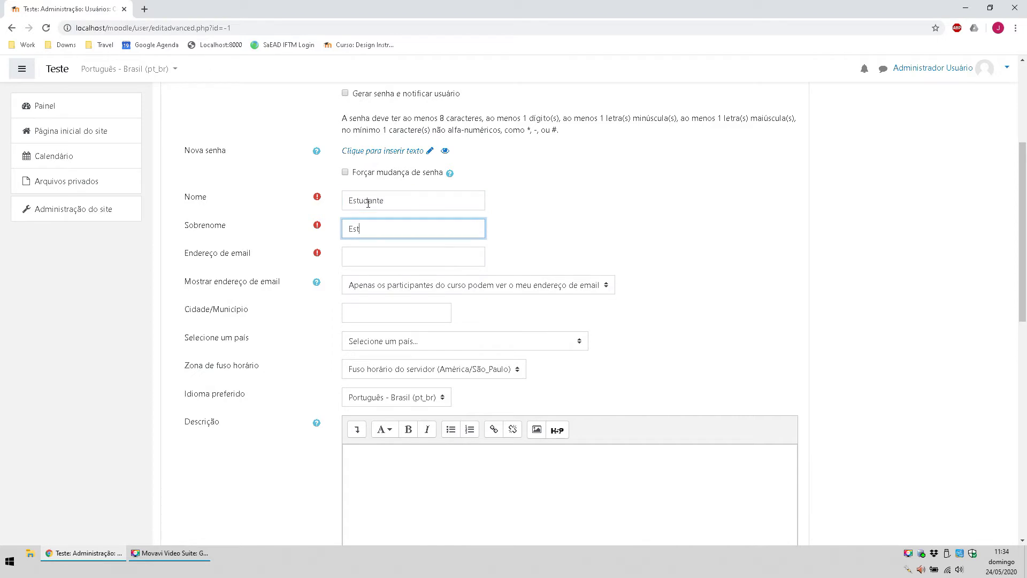
text(este)
Step: Set the student's country to Brasil and submit the form
key(Tab)
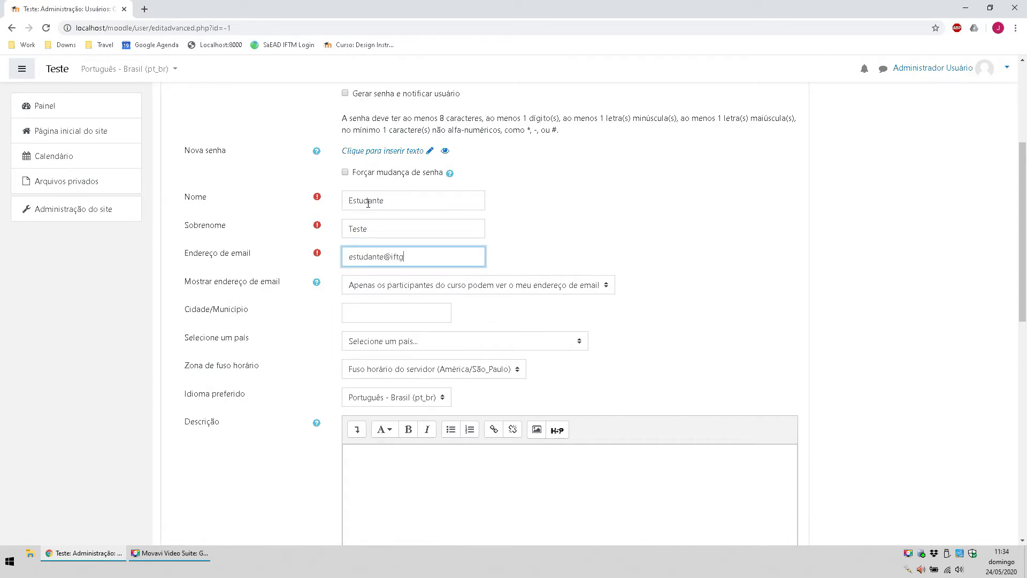
key(Tab)
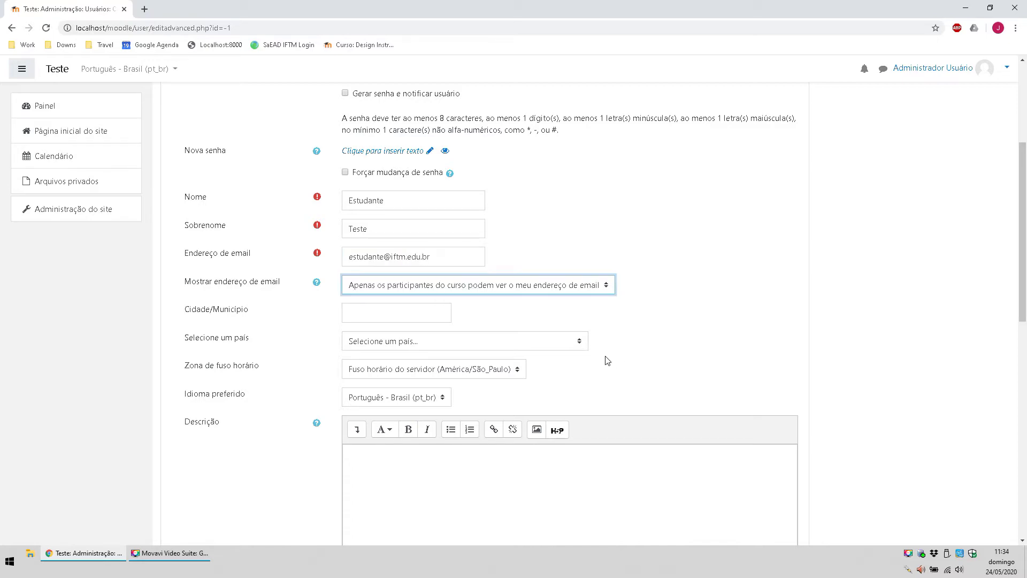
key(Tab)
key(Tab)
text(br)
scroll(688, 328, down, 8)
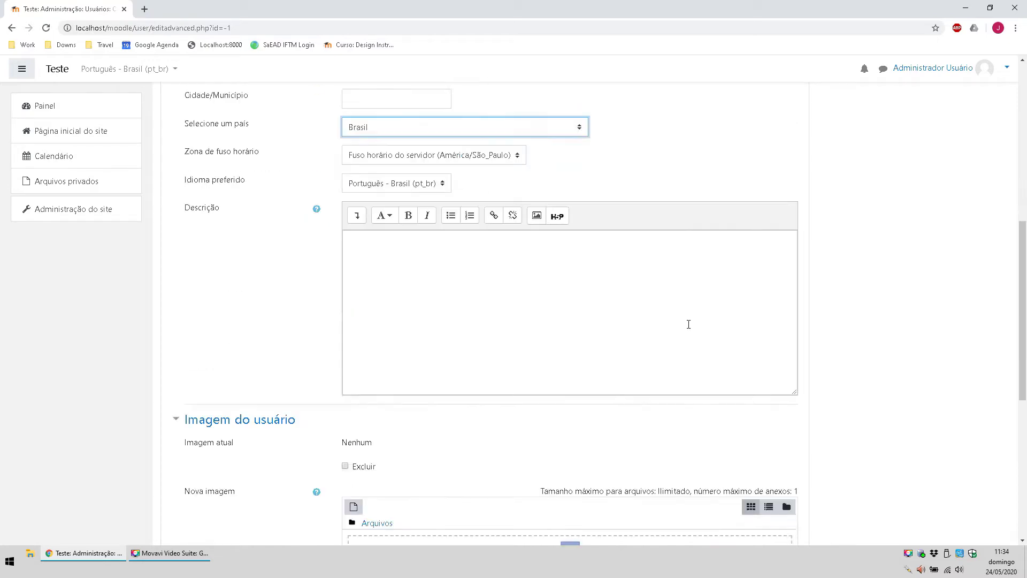
scroll(411, 294, down, 2)
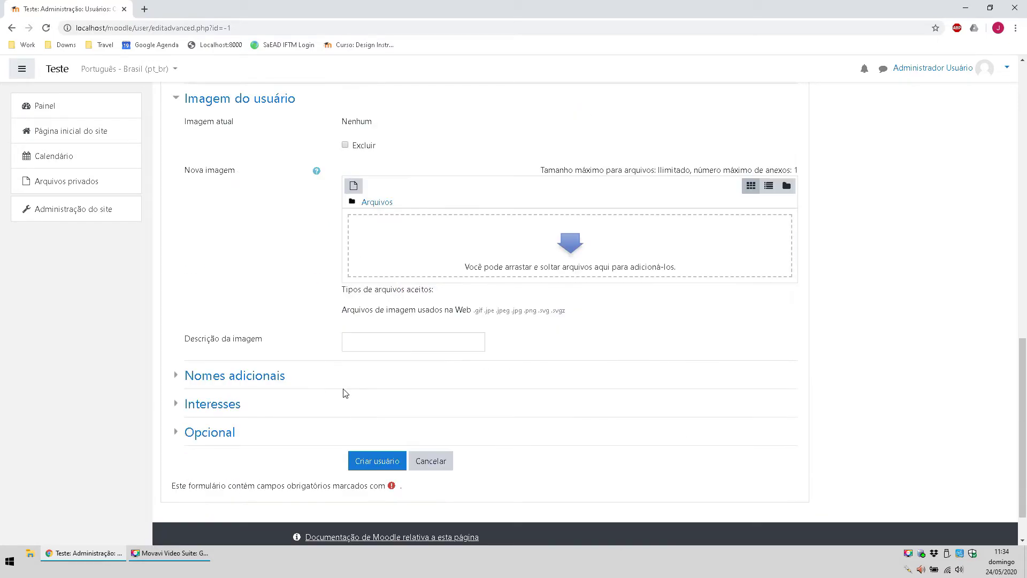
click(378, 467)
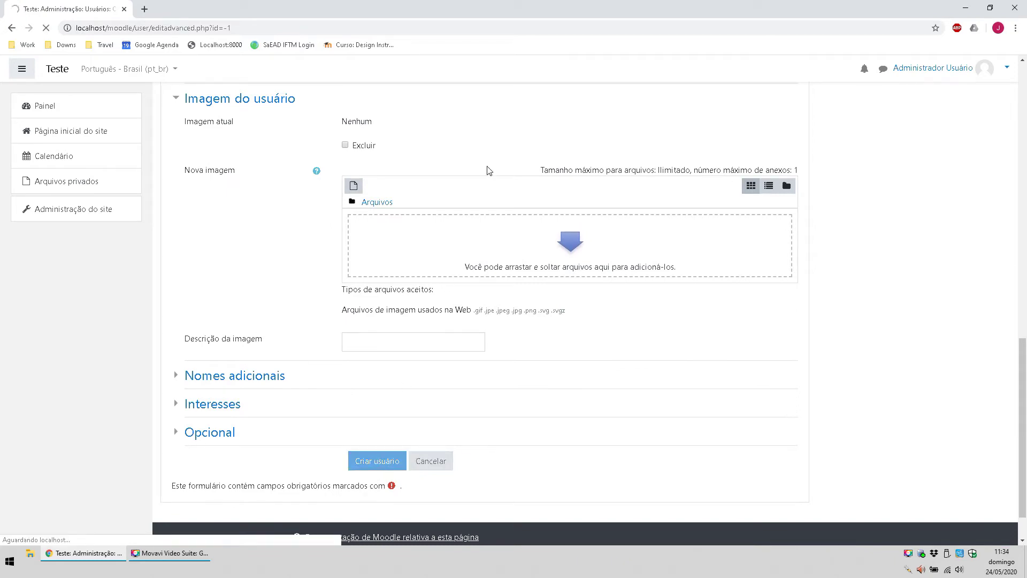
Step: Supply the missing password and create the student account
scroll(499, 275, down, 3)
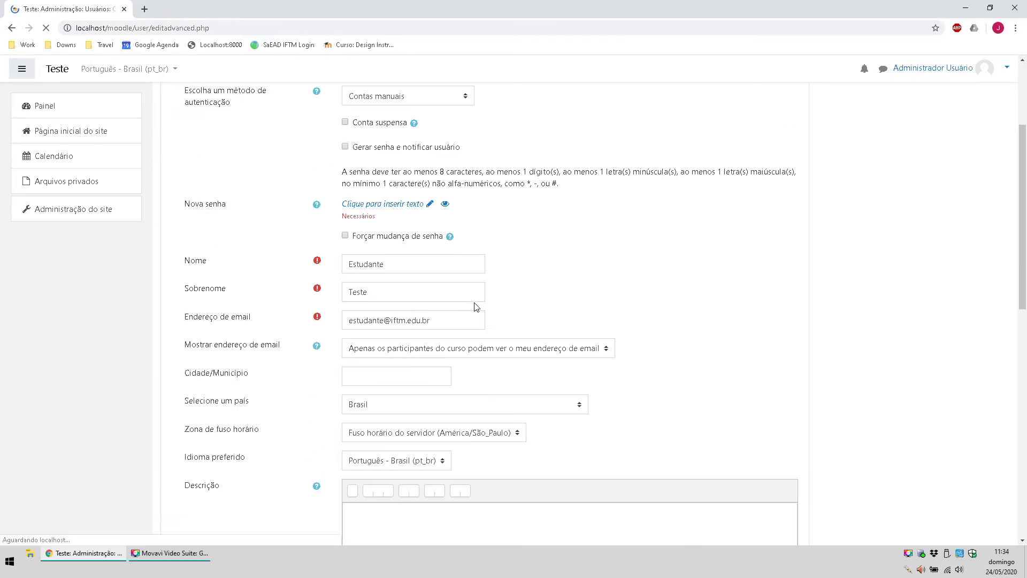
click(390, 204)
text(Es)
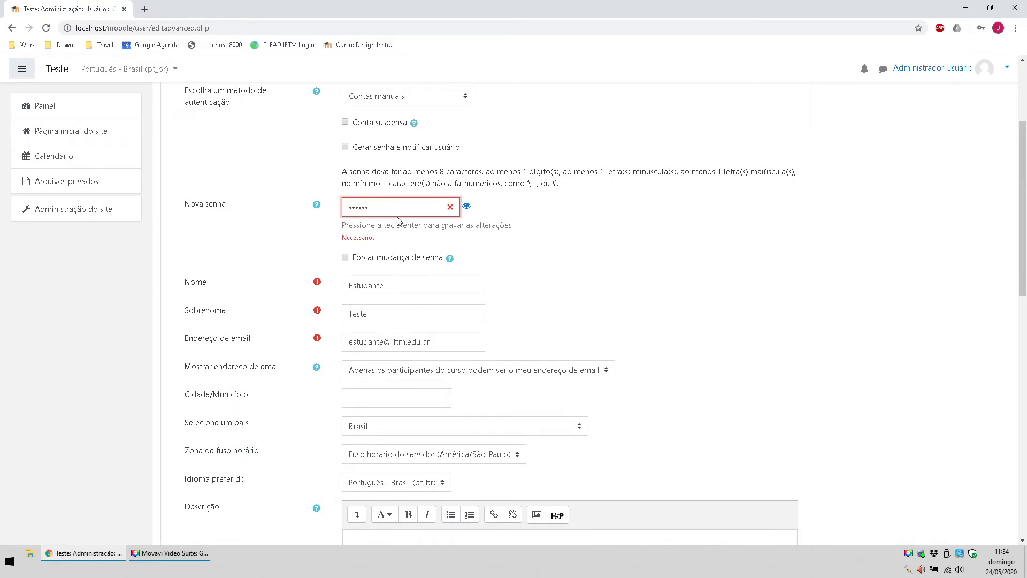
scroll(540, 496, down, 10)
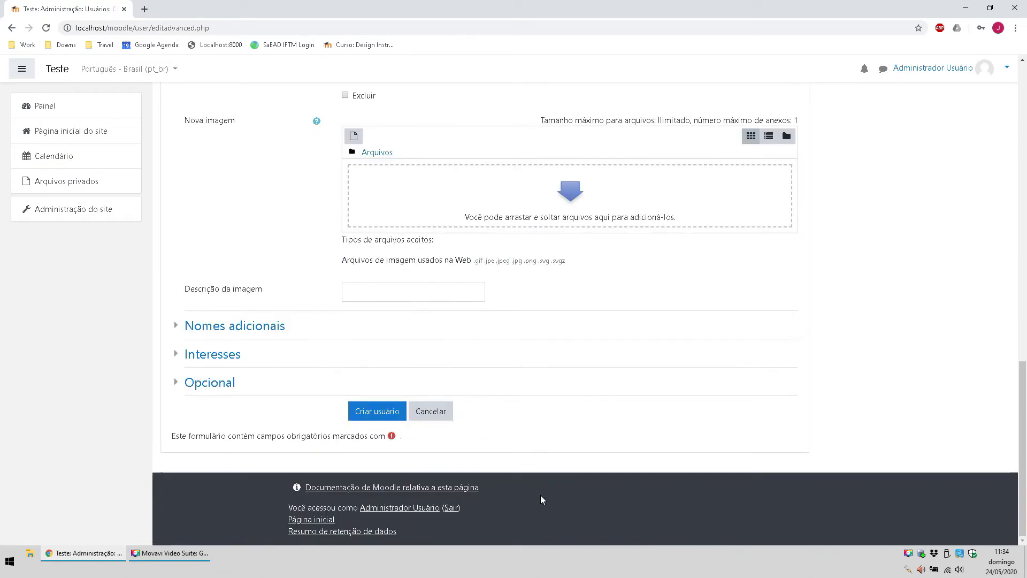
click(369, 412)
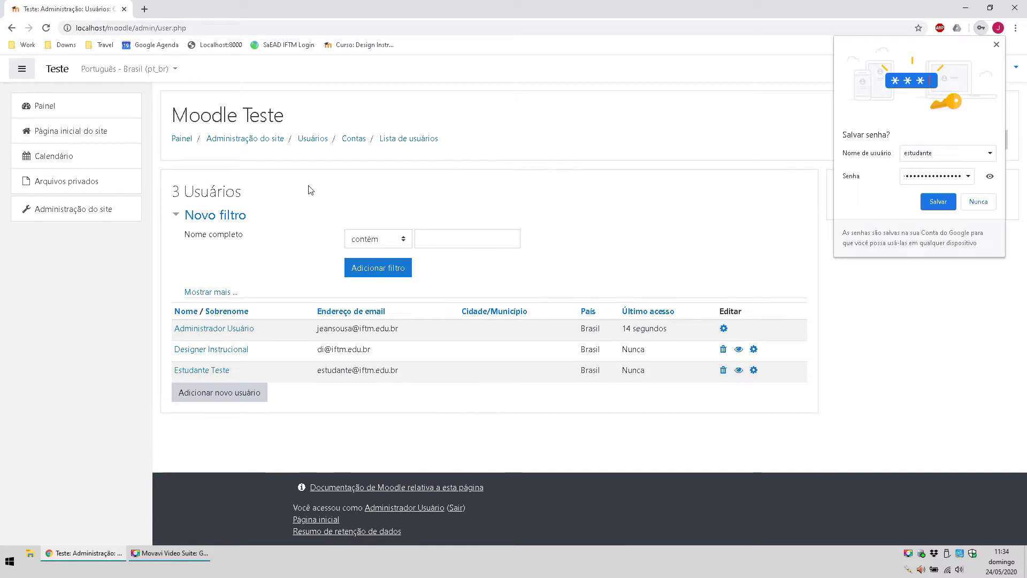
Step: Return to Administração do site and show the Usuários tab's permission links
click(268, 142)
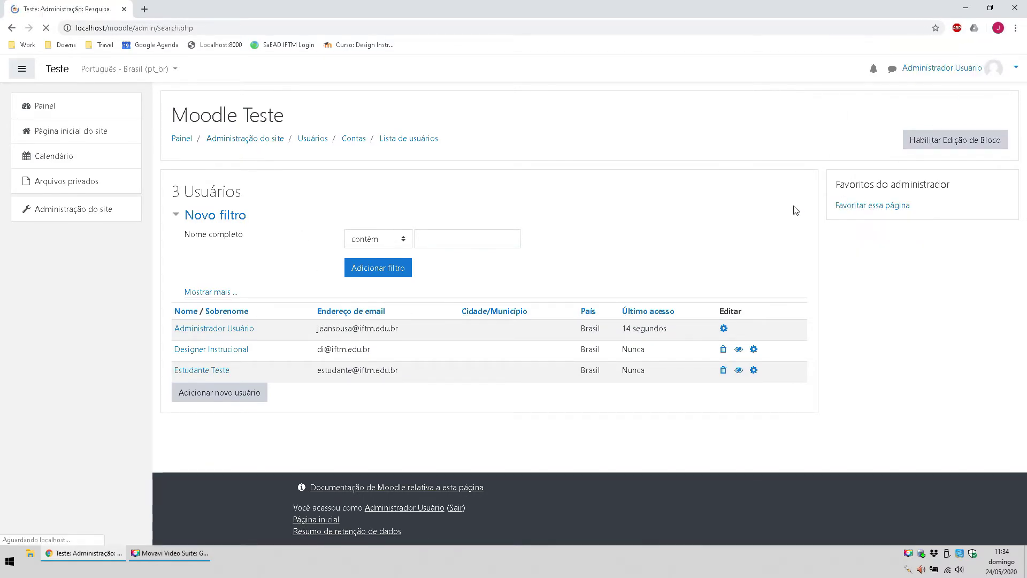
click(293, 256)
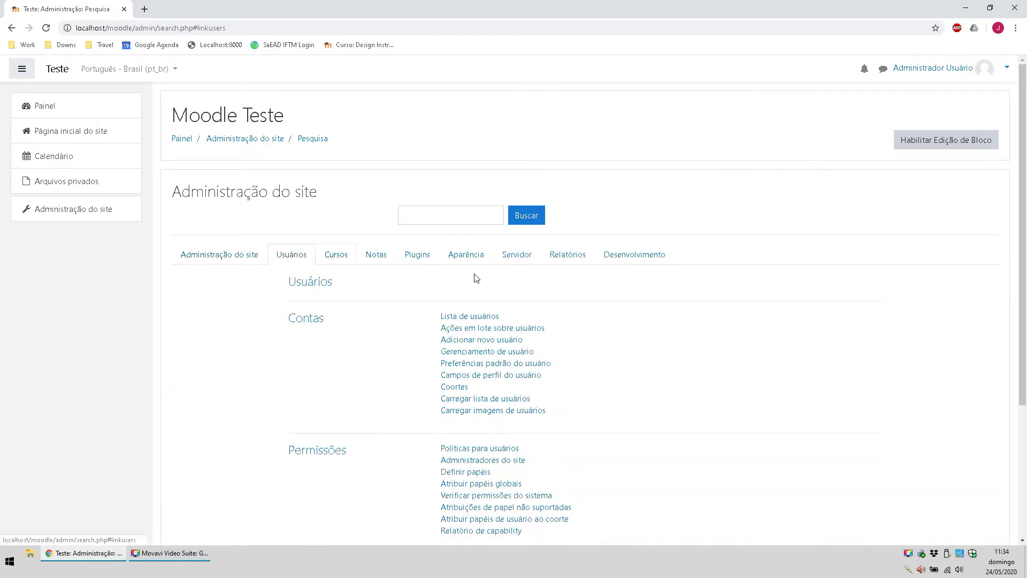
scroll(394, 264, down, 2)
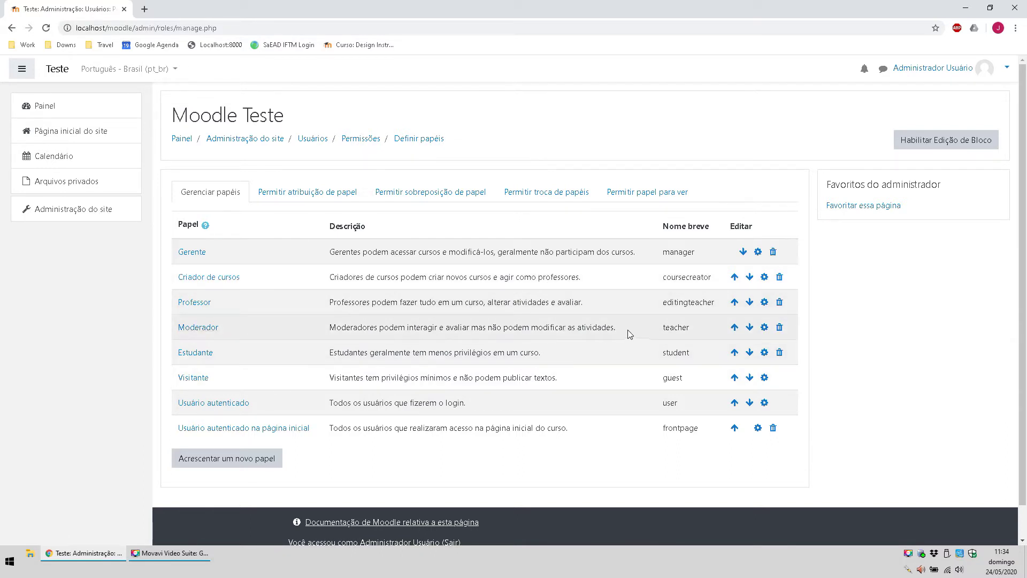
Step: Look over the Gerenciar papéis roles table, then go back to Administração do site
scroll(589, 341, down, 1)
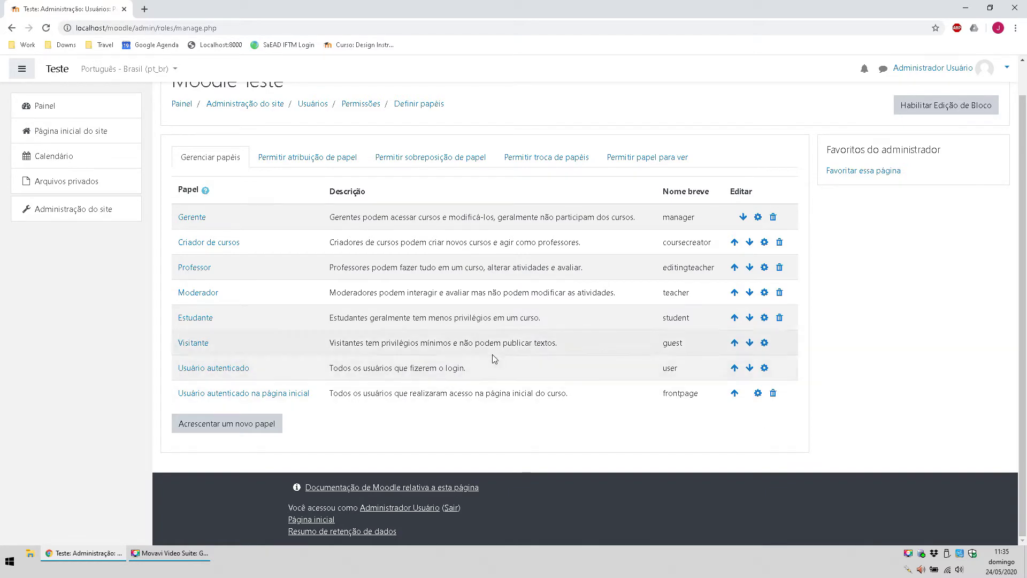
scroll(737, 369, up, 1)
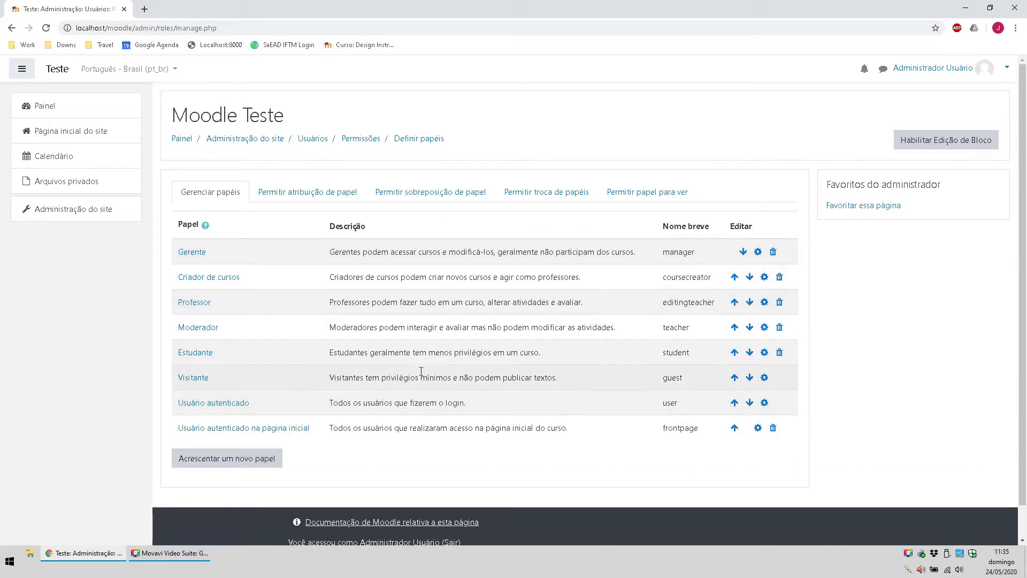
drag(179, 225, 416, 278)
click(501, 289)
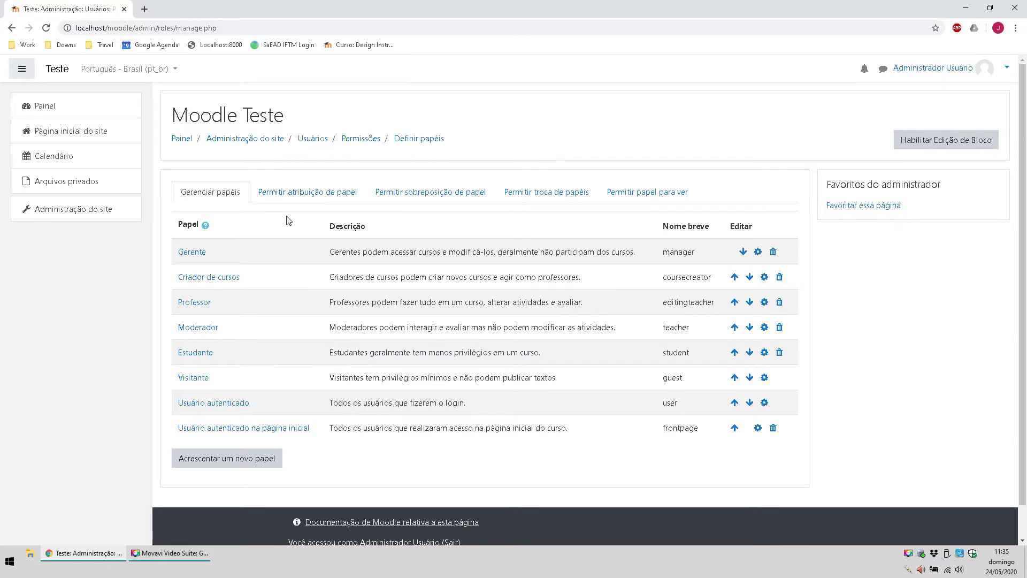
click(238, 141)
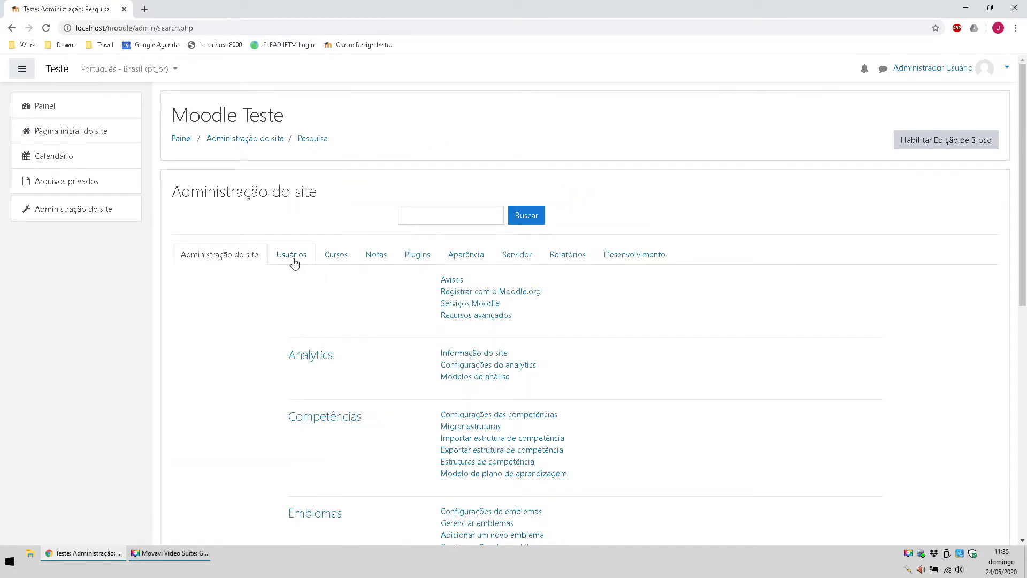
Step: Open Atribuir papéis globais from the Usuários links
click(294, 259)
scroll(557, 343, down, 1)
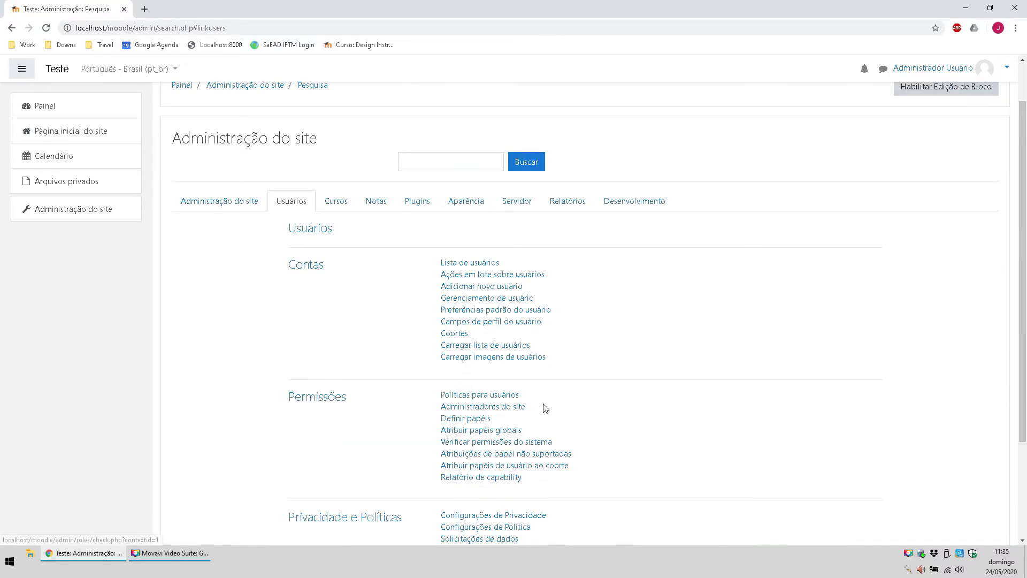
click(505, 431)
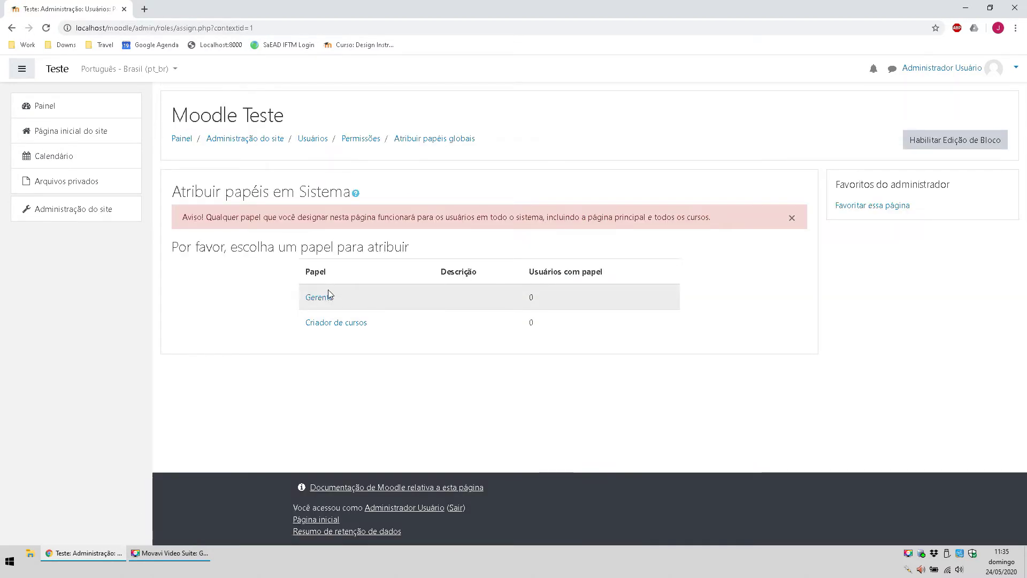
Step: Give Designer Instrucional the Criador de cursos role at system level
click(334, 322)
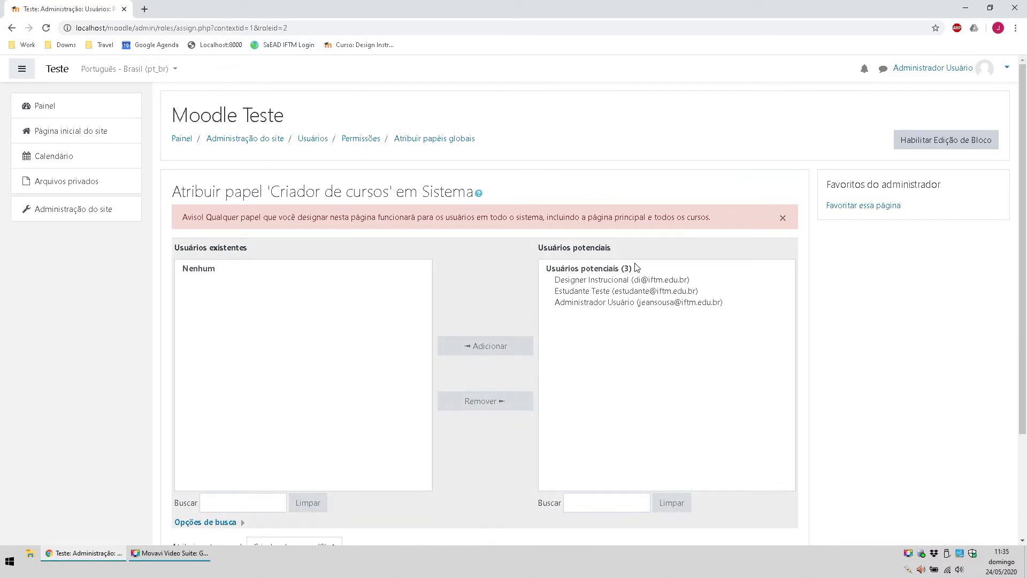
click(629, 283)
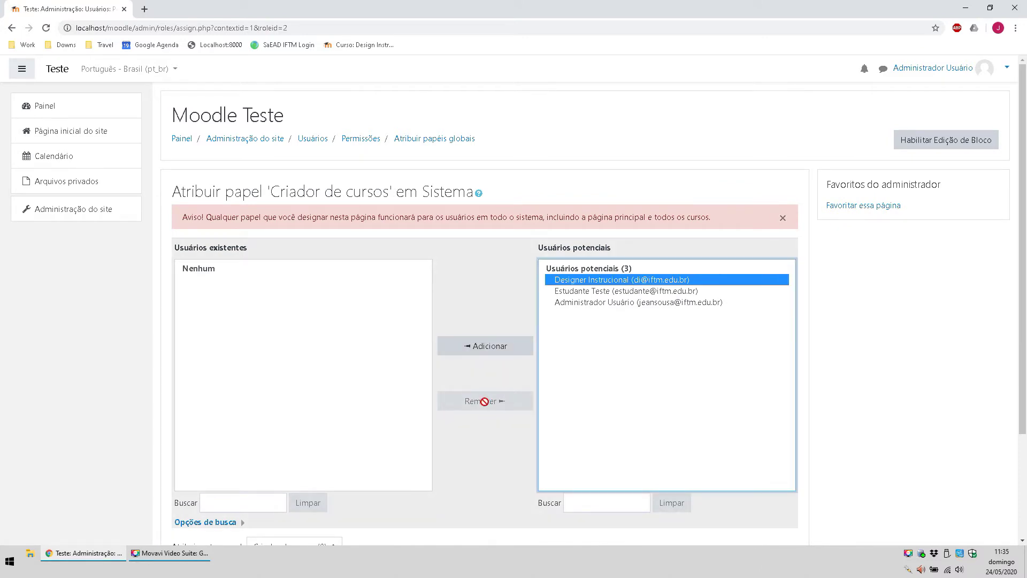
click(469, 351)
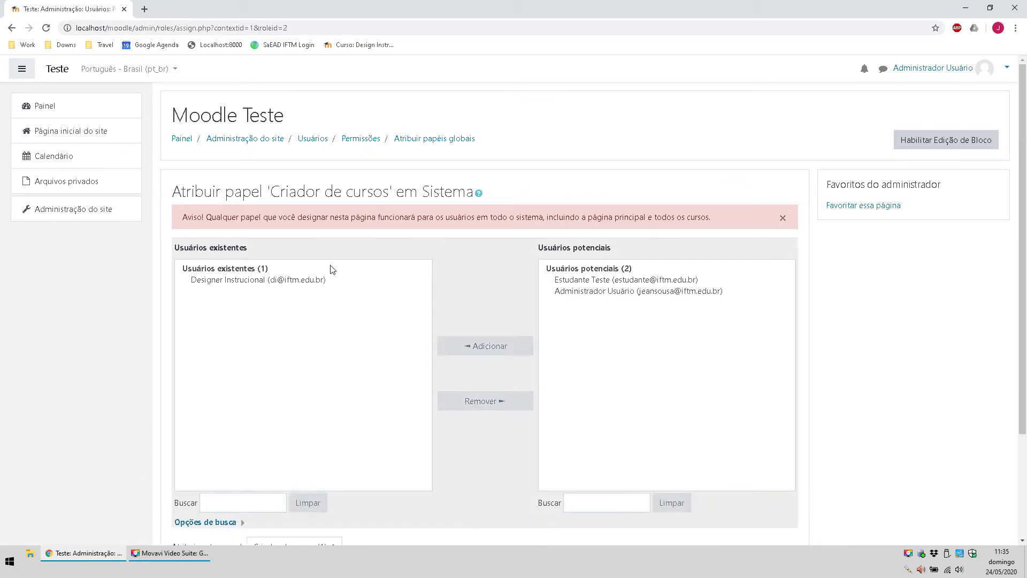
scroll(236, 239, down, 3)
scroll(374, 260, up, 2)
scroll(355, 269, up, 1)
scroll(343, 214, down, 3)
scroll(392, 289, up, 3)
scroll(311, 231, down, 3)
scroll(777, 248, up, 3)
Step: Log out of the admin account and enter the designer's username and password
click(1005, 64)
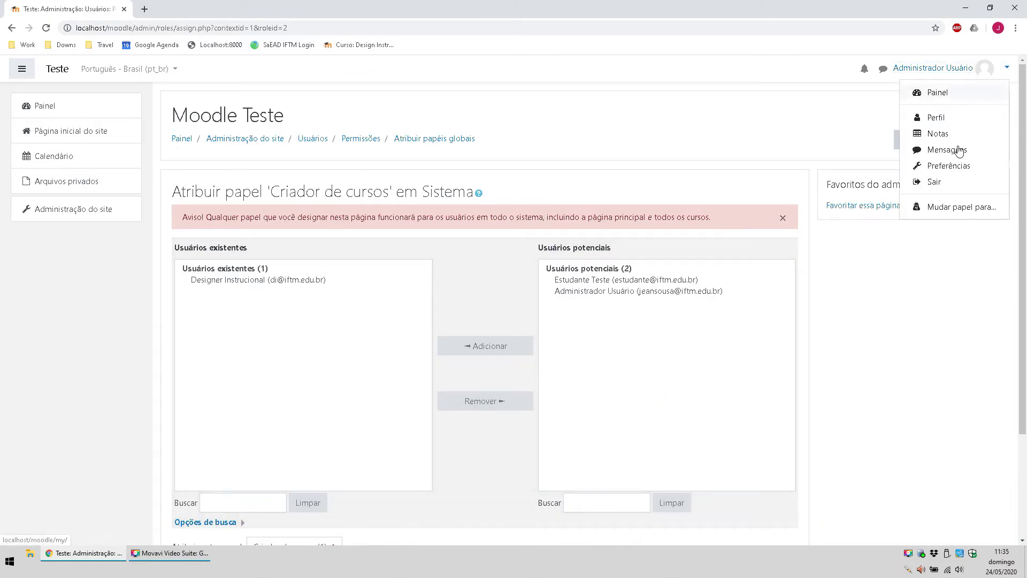
click(933, 183)
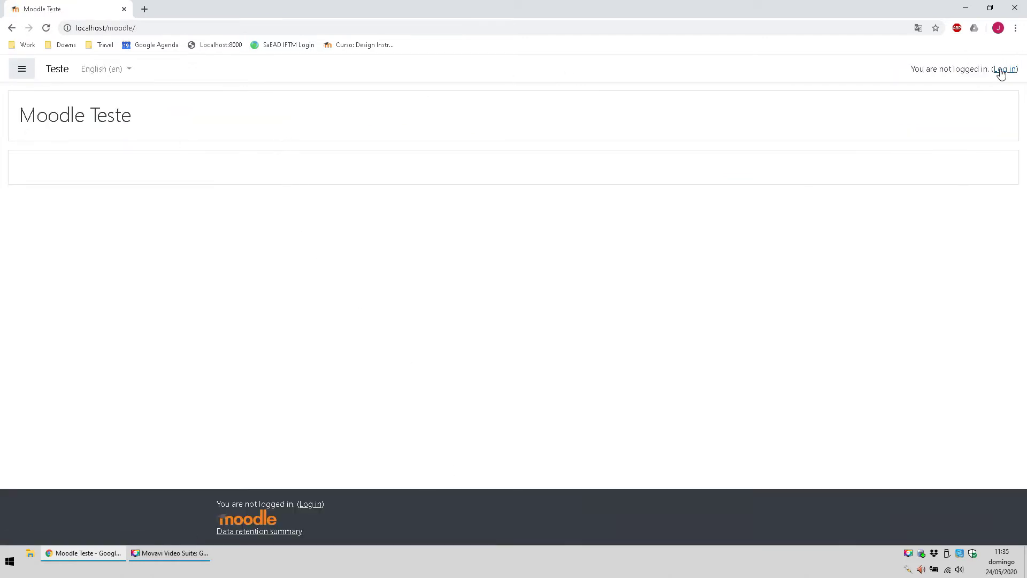
click(1001, 69)
double_click(427, 162)
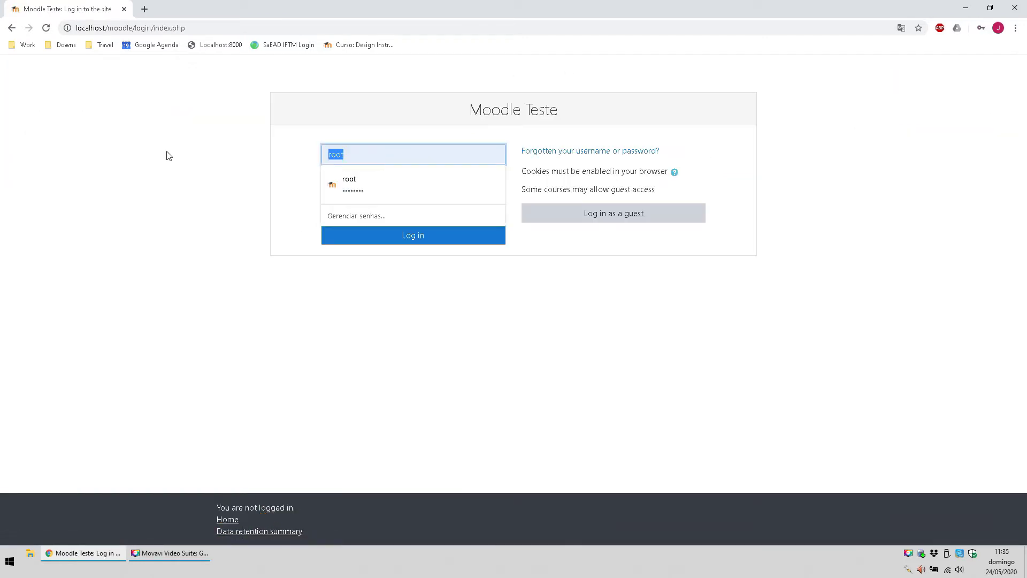
text(di)
key(Tab)
text(a)
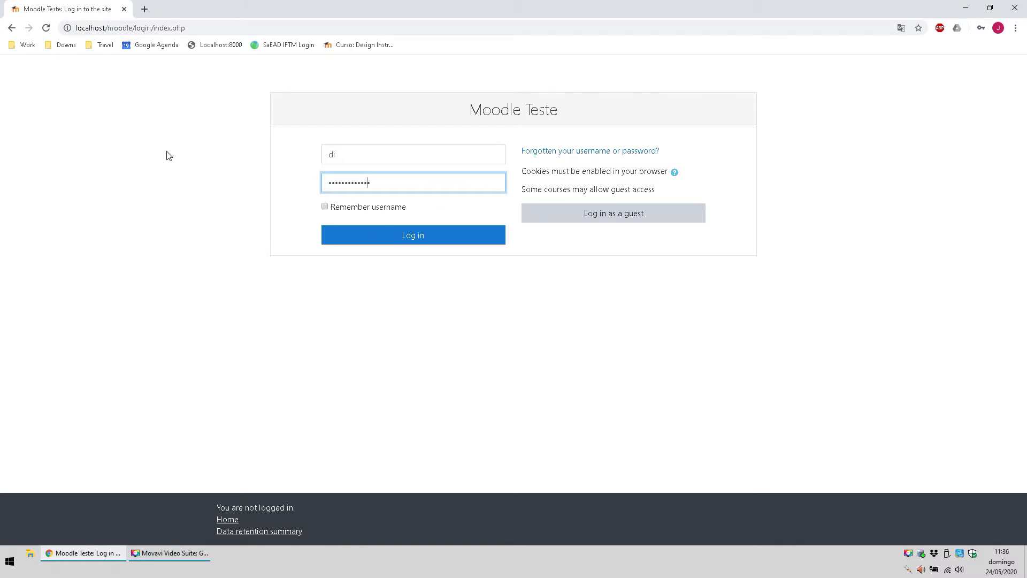
Step: Re-enter the designer's credentials after the failed attempt and log in
click(389, 237)
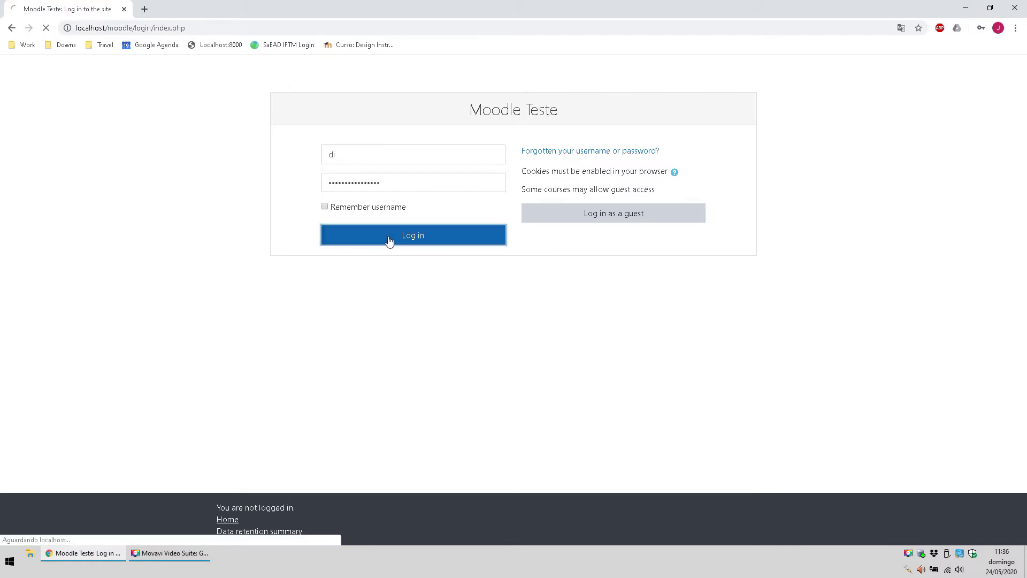
double_click(388, 224)
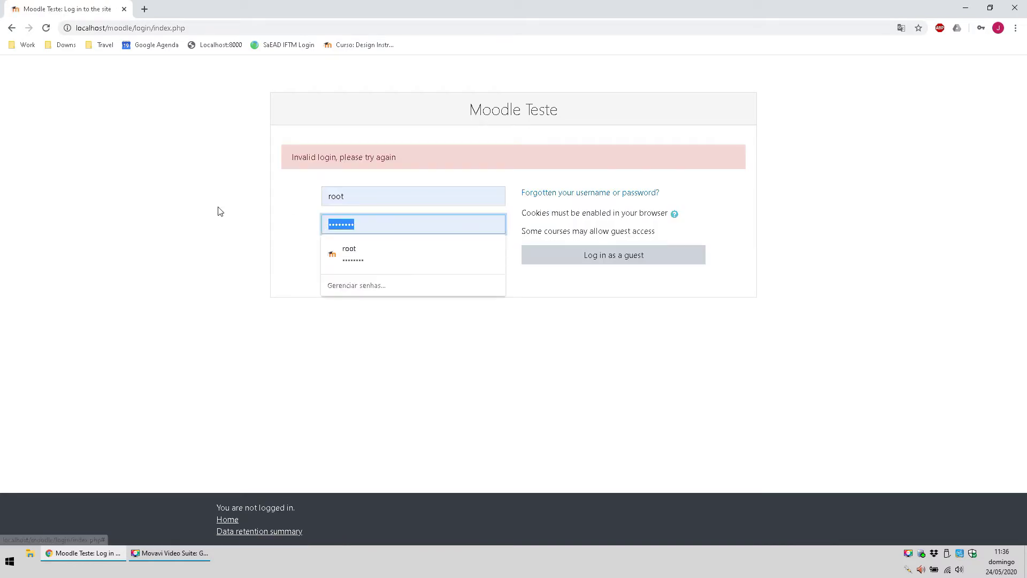
text(a)
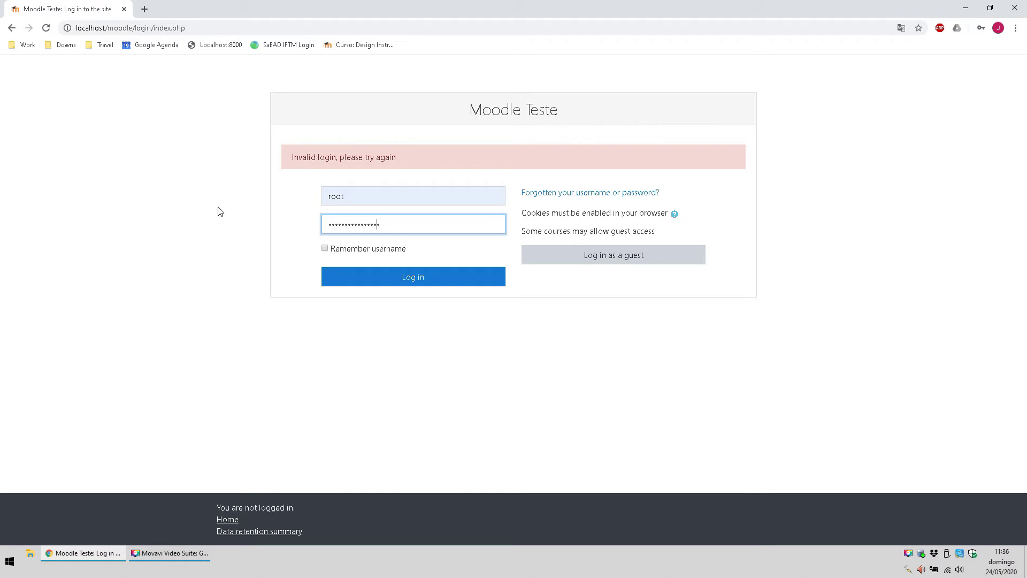
key(shift+Tab)
text(di)
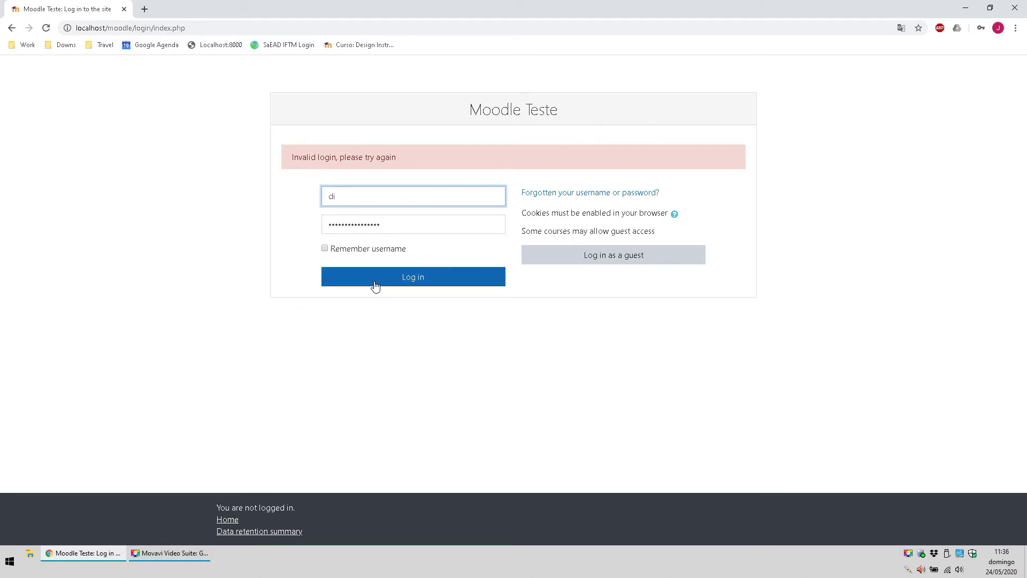
click(374, 285)
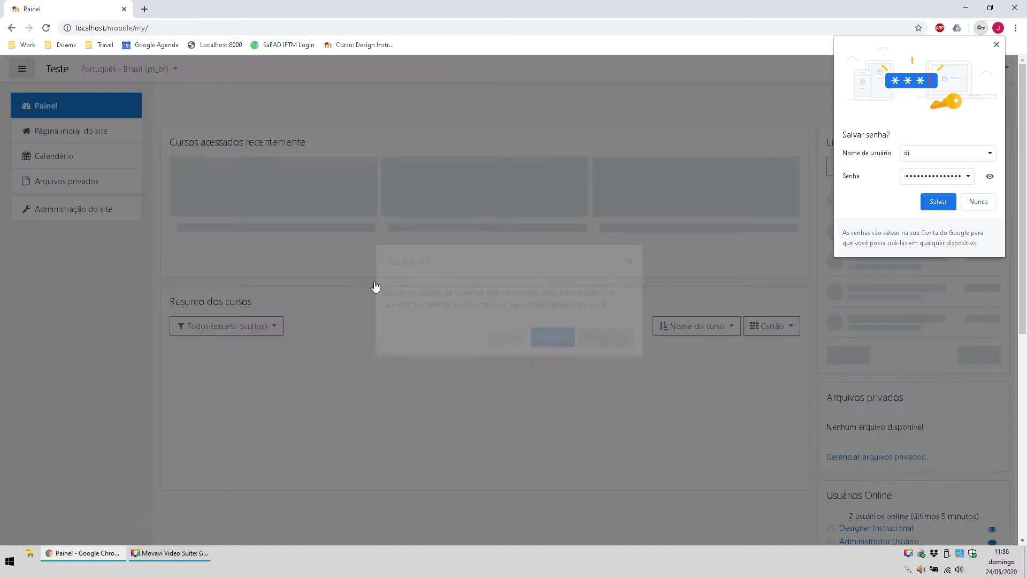
Step: Dismiss the welcome tour and save-password prompt, then open Site administration
click(592, 337)
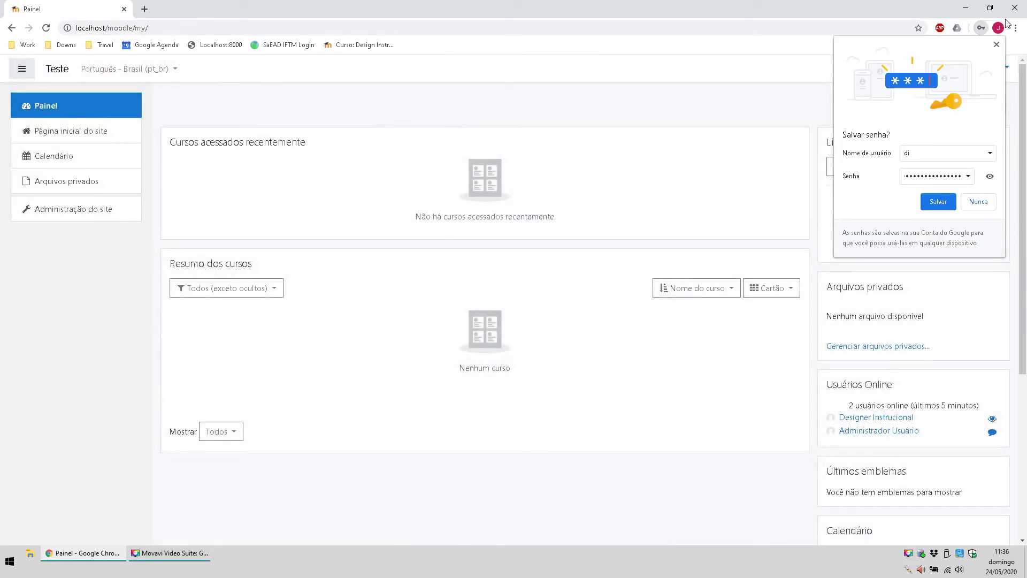
click(996, 44)
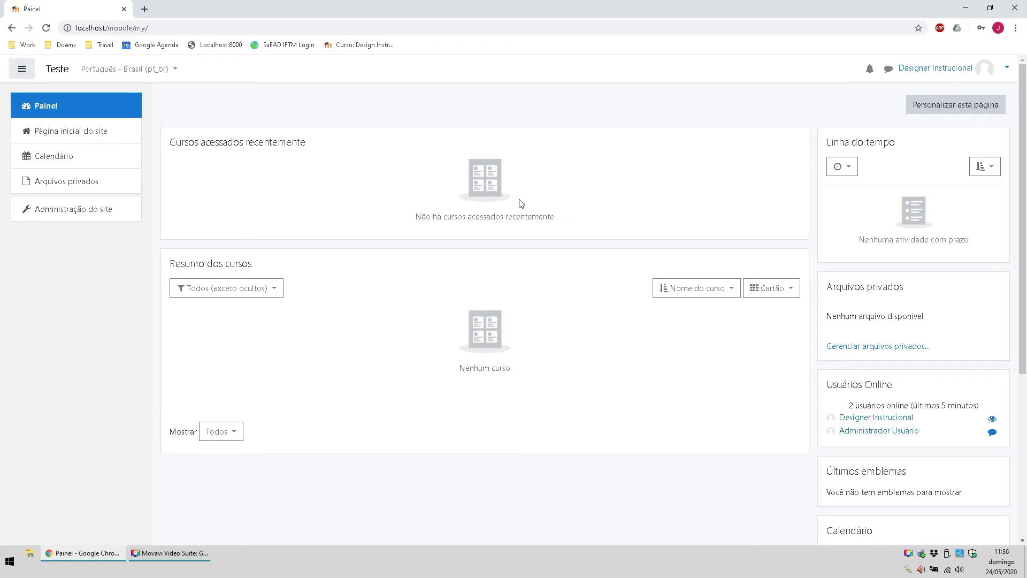
click(95, 217)
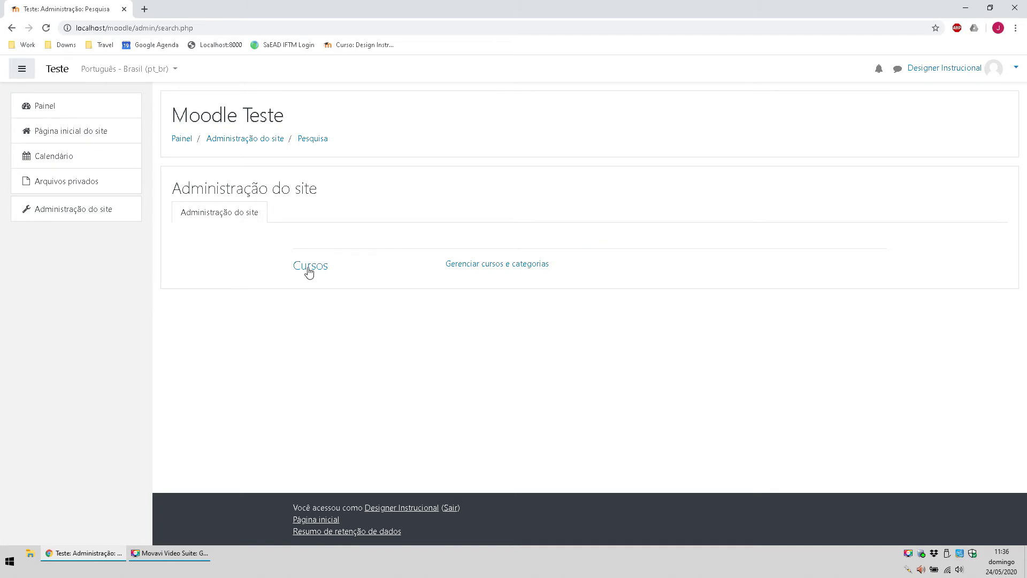
Step: In Gerenciar cursos e categorias, start a new course in the Miscelânea category
click(509, 269)
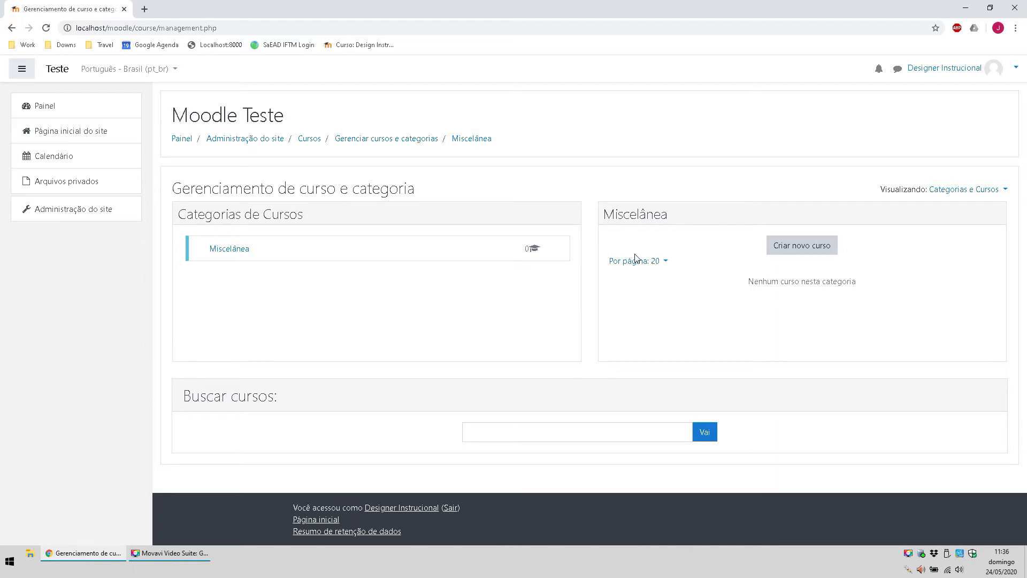
drag(681, 220, 606, 211)
click(633, 211)
double_click(633, 213)
click(677, 284)
click(819, 249)
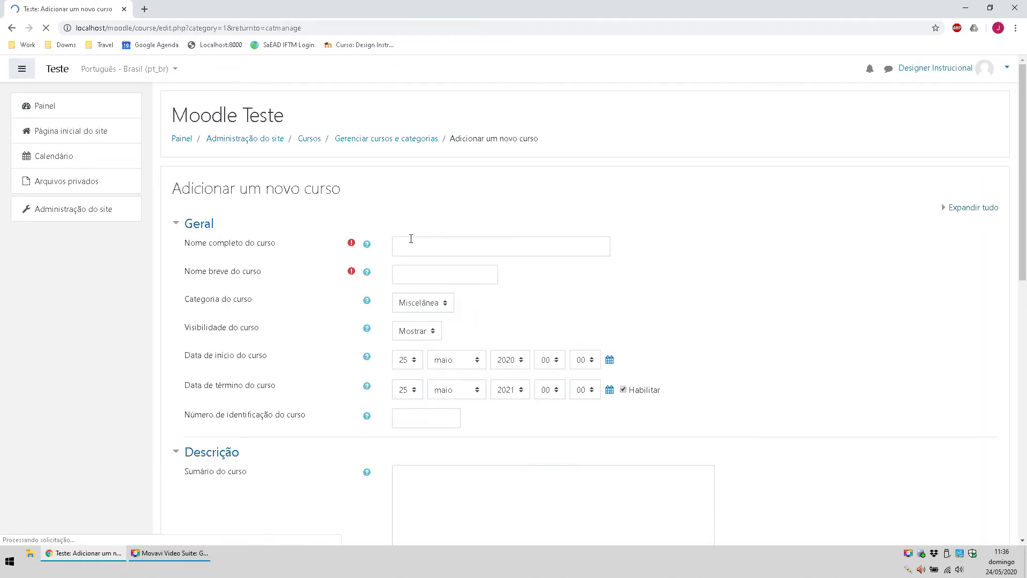
Step: Enter 'Design Instrucional' as the course full name and 'DI' as the short name
click(410, 238)
click(728, 275)
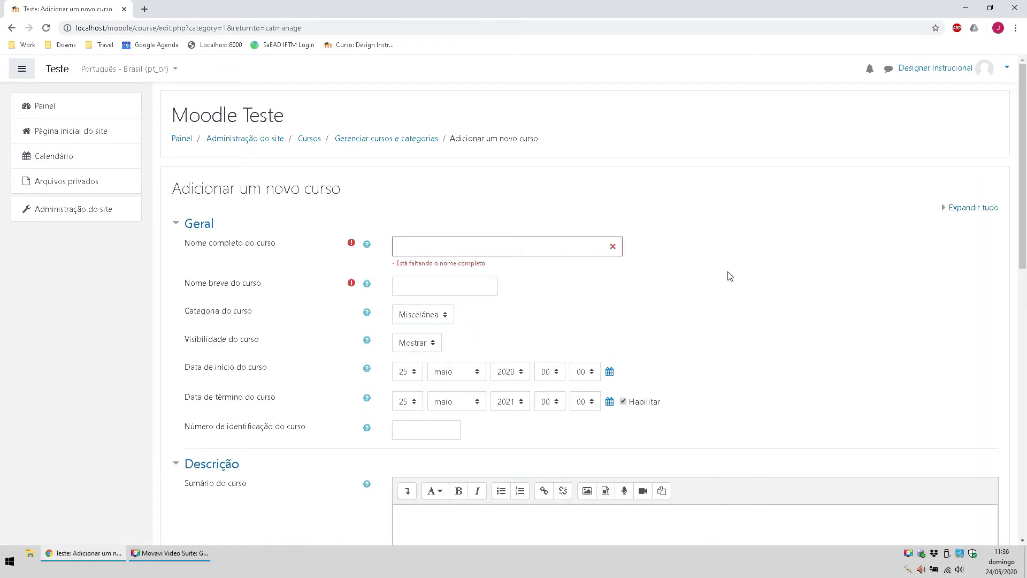
click(461, 252)
text(D)
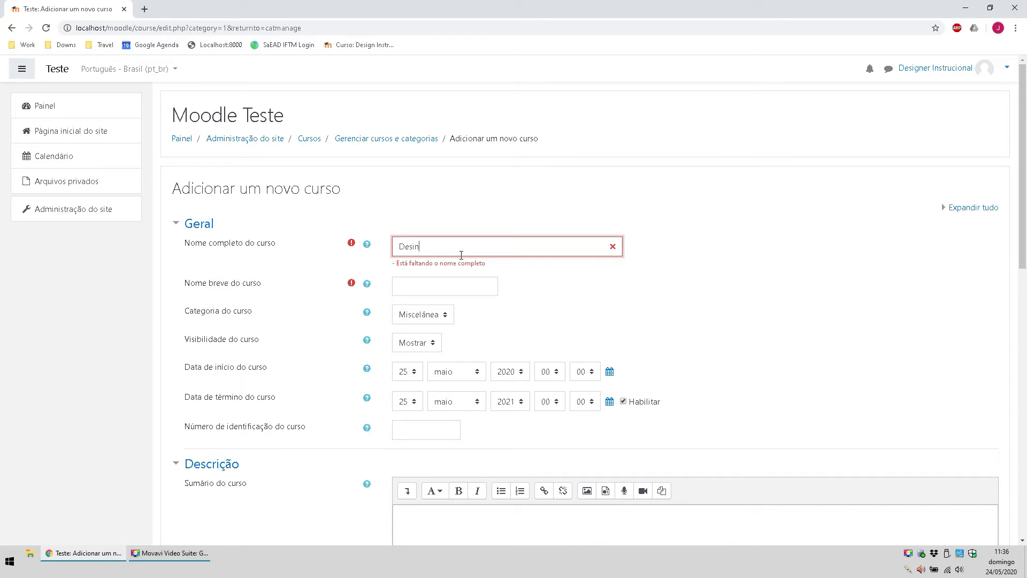
text(esign Instrucional)
click(424, 267)
text(DI)
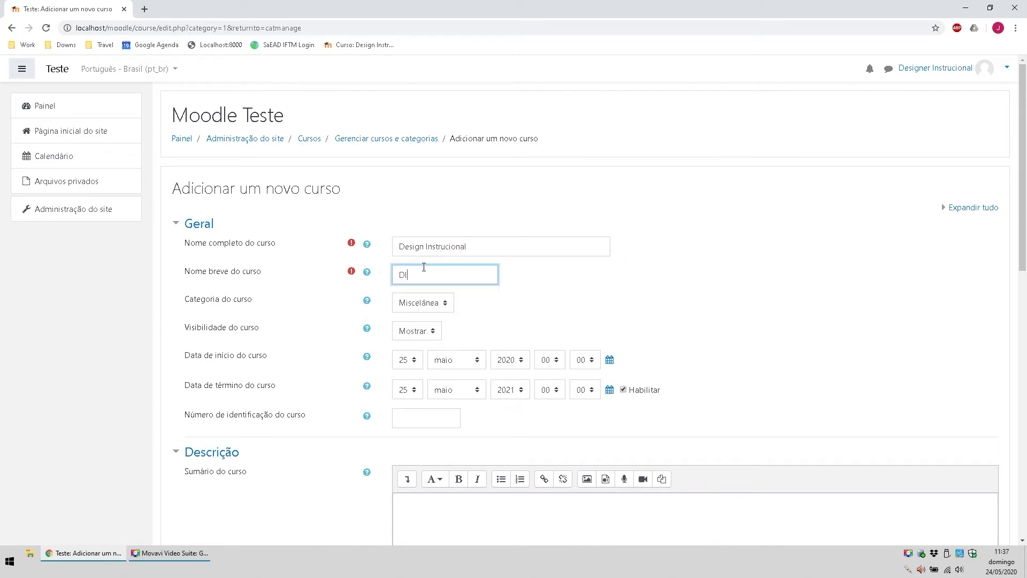
click(806, 353)
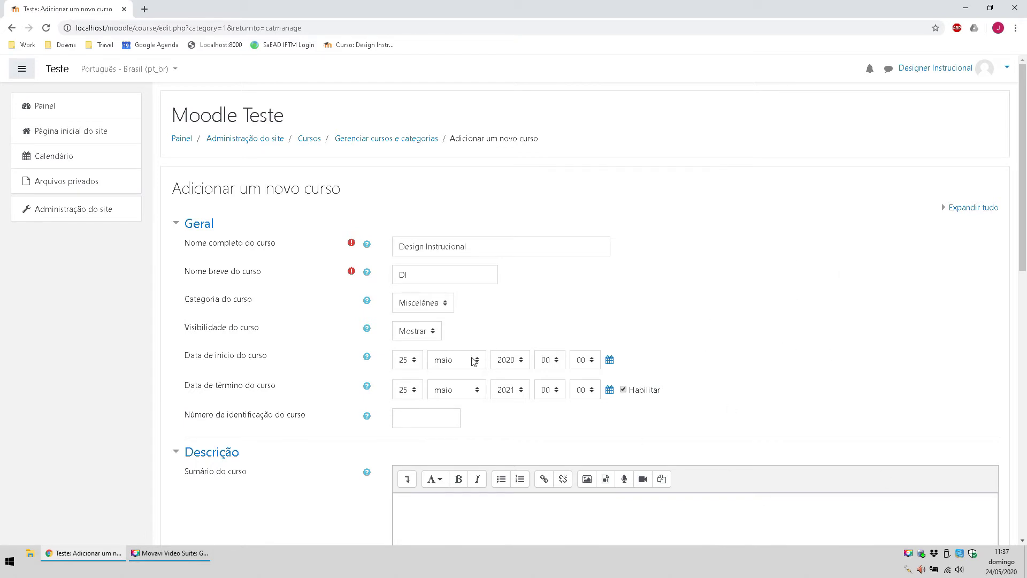
Step: Set the course start day to 1
click(405, 360)
click(391, 205)
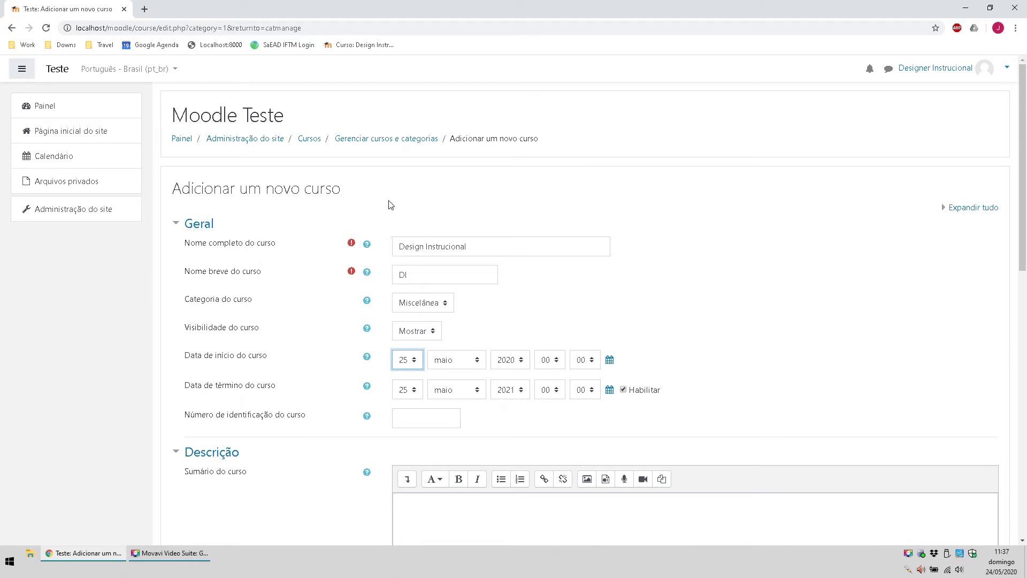
click(405, 358)
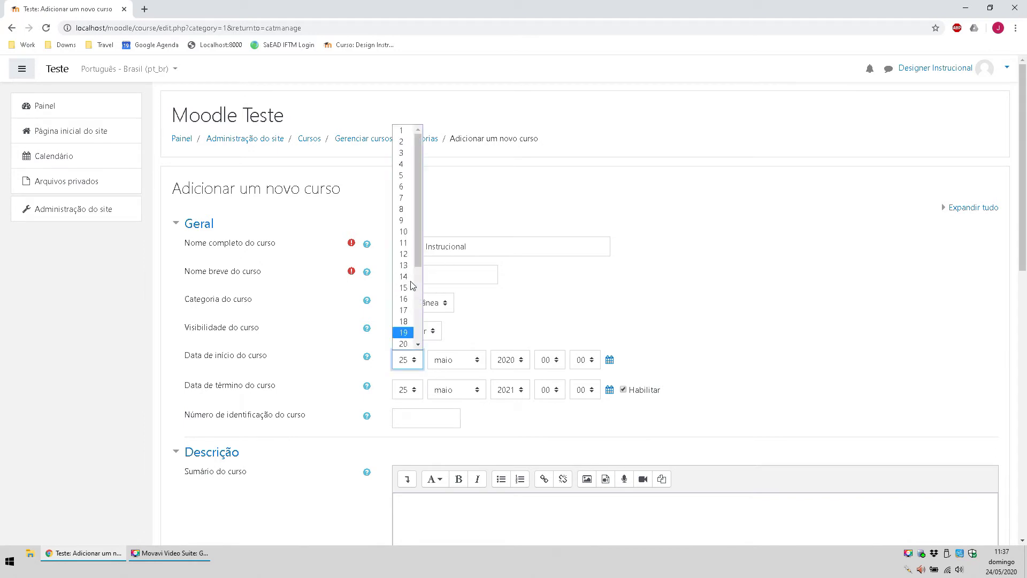
click(402, 131)
Step: Set the course end date to 31 maio 2020
click(407, 390)
scroll(393, 330, down, 4)
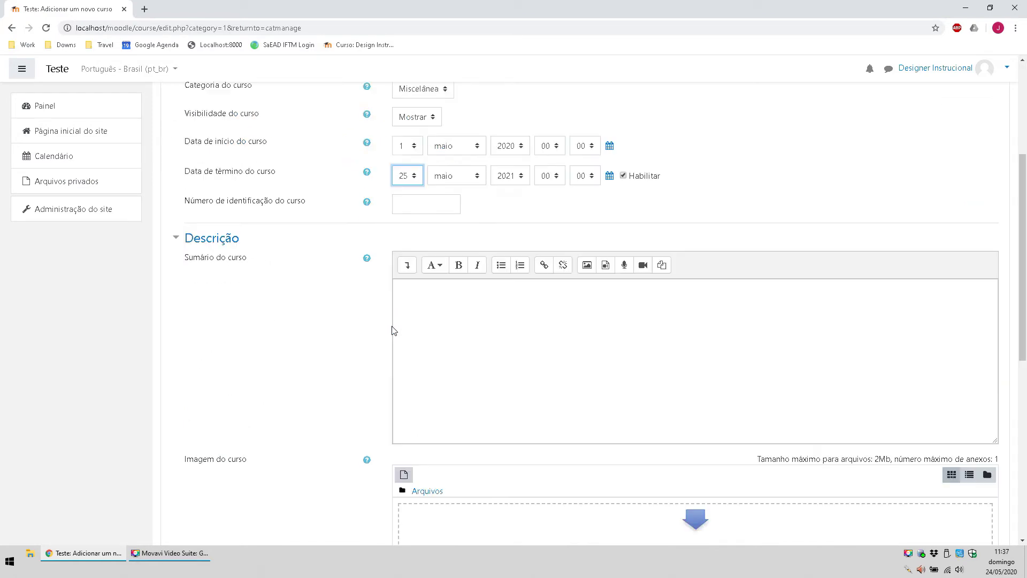
click(407, 176)
scroll(864, 236, up, 1)
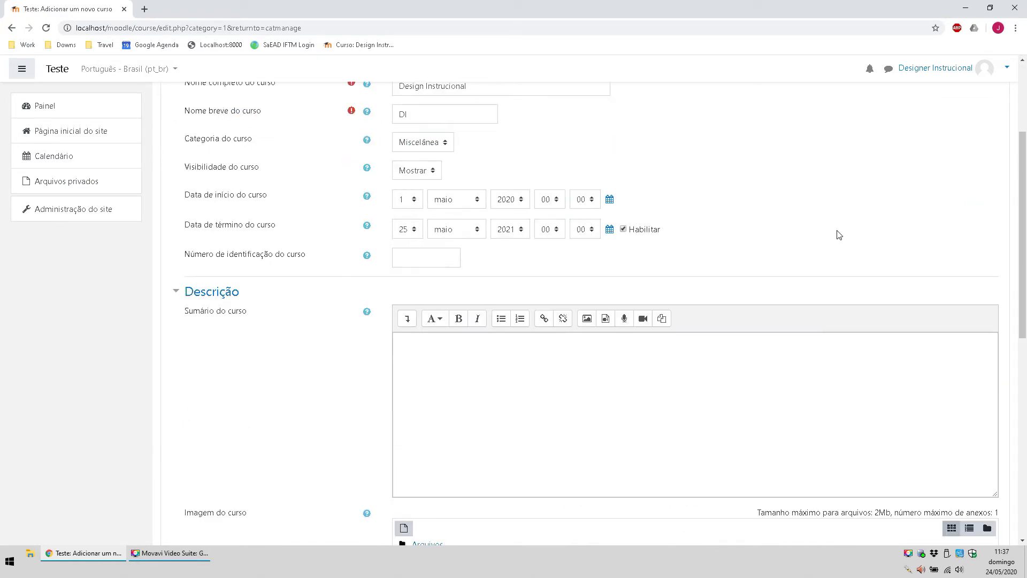
scroll(839, 235, up, 2)
click(406, 306)
click(409, 323)
click(406, 336)
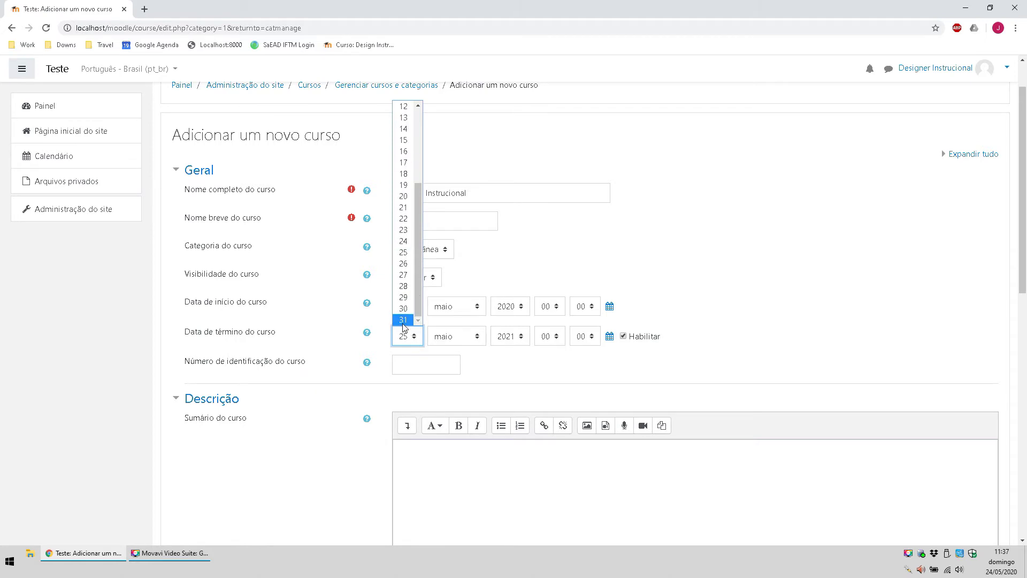
click(405, 320)
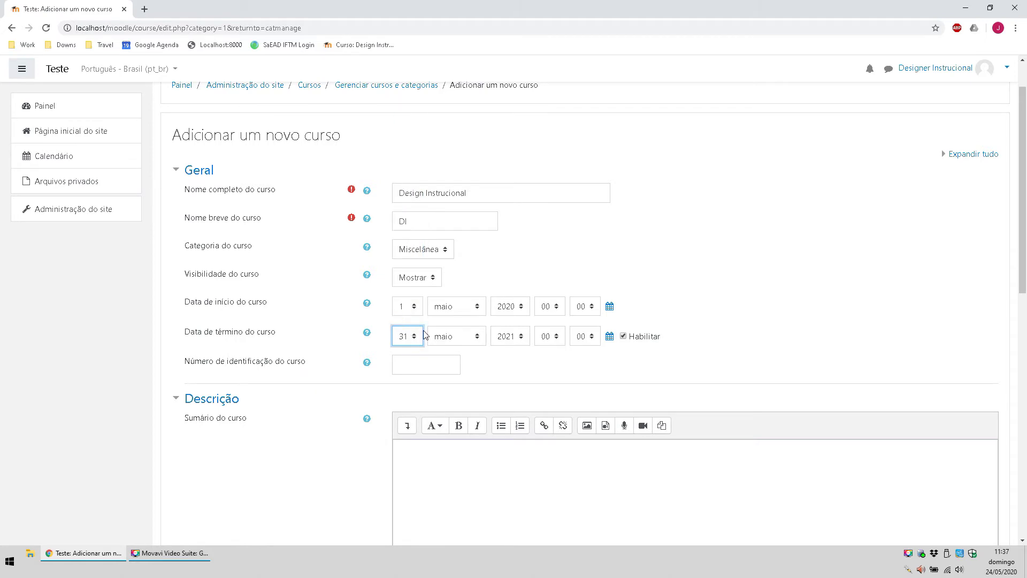
click(511, 336)
click(506, 290)
scroll(468, 332, down, 2)
scroll(425, 294, down, 6)
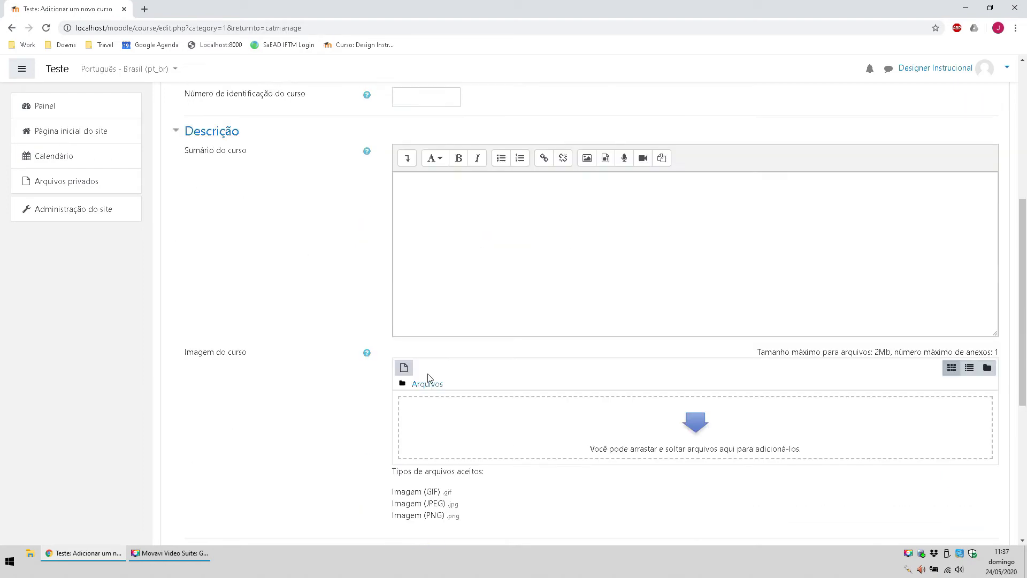
scroll(326, 225, up, 4)
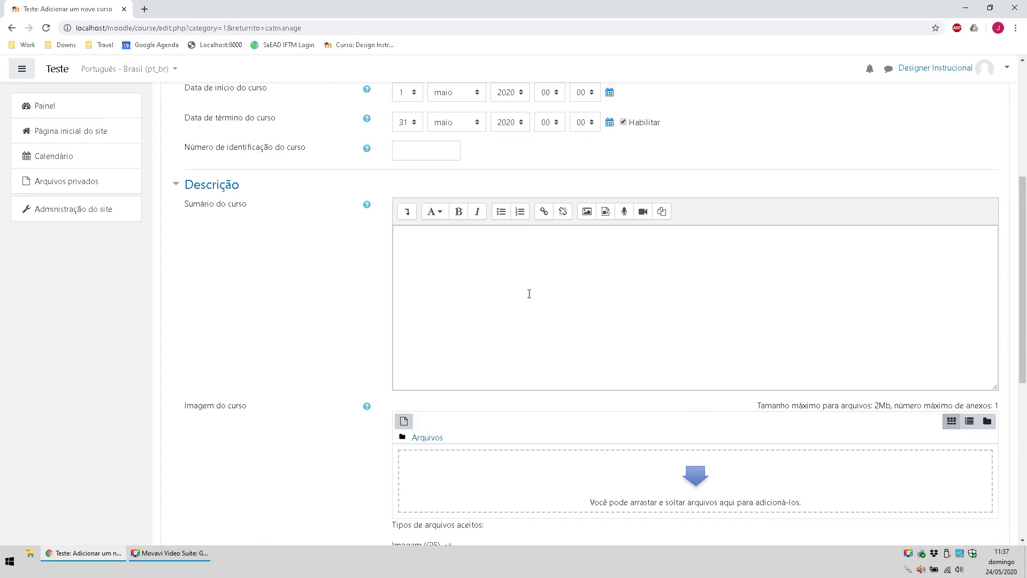
Step: Write a course summary describing Design Instrucional concepts
click(546, 291)
scroll(546, 292, down, 3)
scroll(515, 202, up, 1)
scroll(515, 201, up, 1)
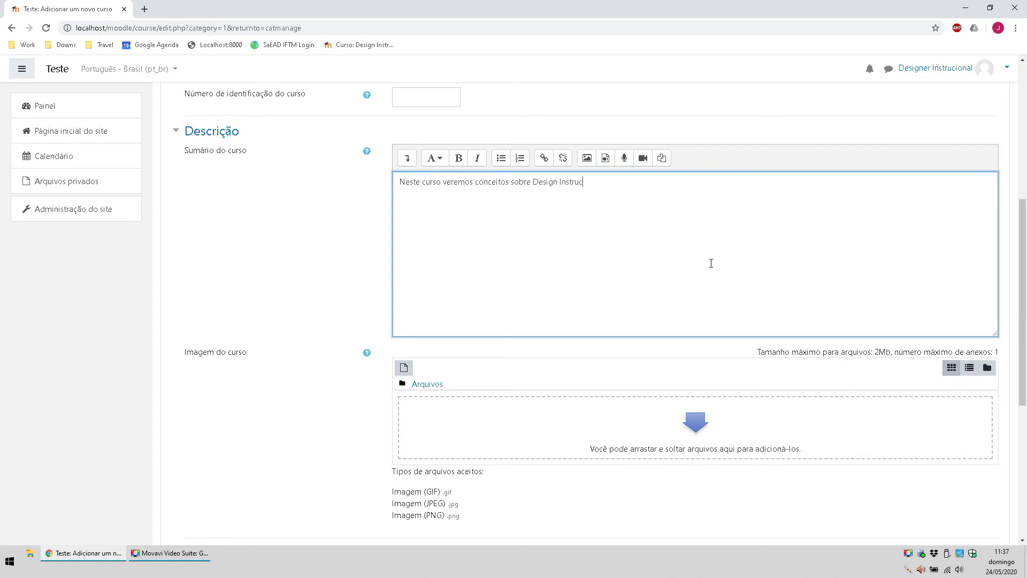
scroll(495, 232, down, 6)
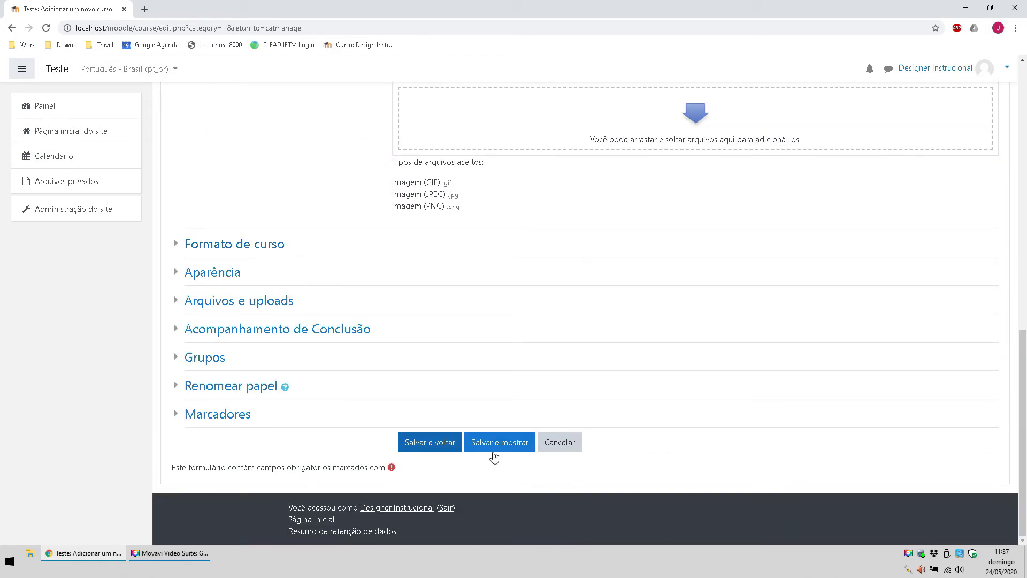
scroll(564, 387, up, 8)
scroll(435, 479, down, 8)
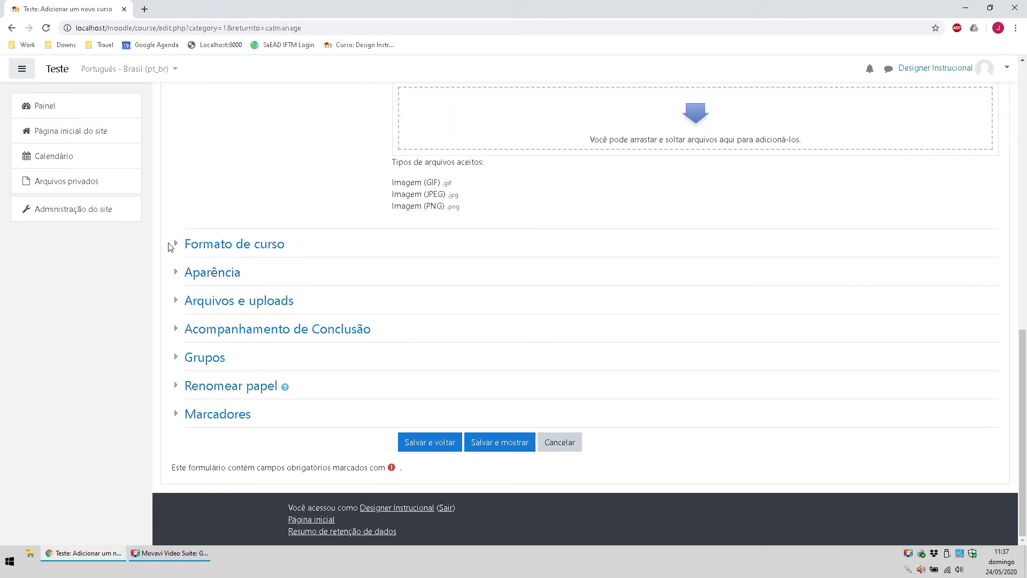
Step: Keep Número de seções at 4 under Formato de curso and save the course with Salvar e mostrar
click(179, 245)
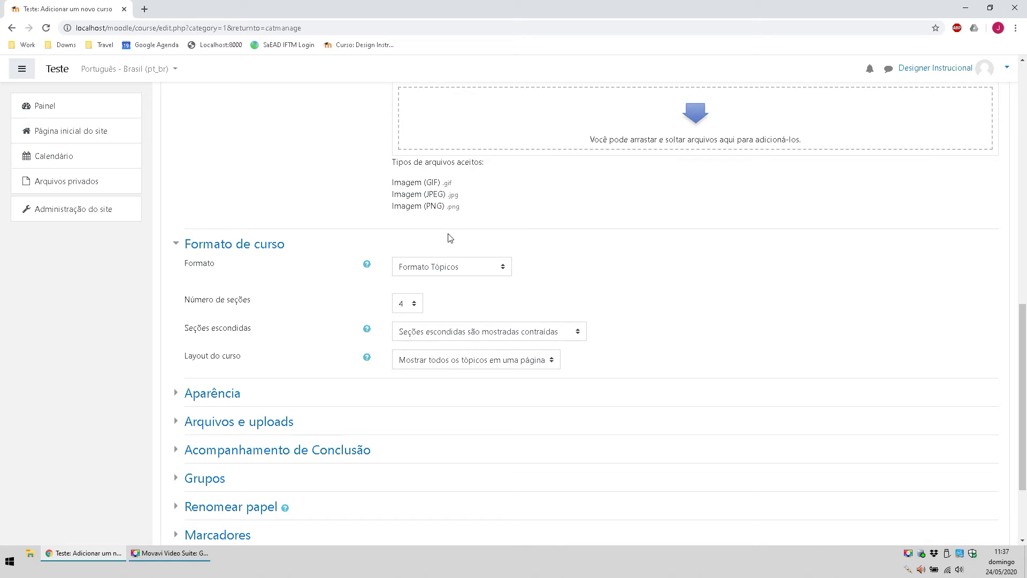
scroll(759, 376, down, 2)
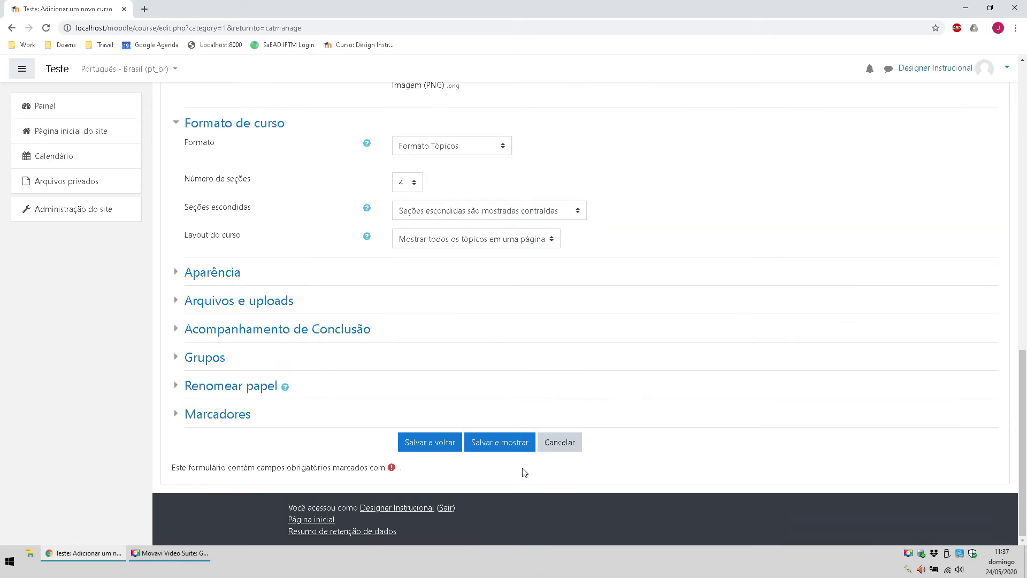
click(416, 177)
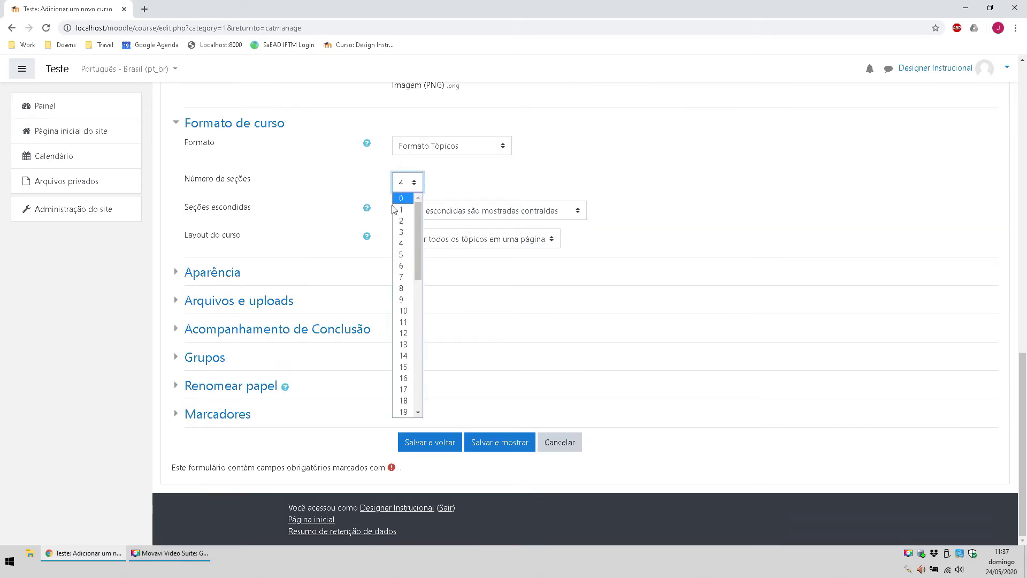
click(424, 186)
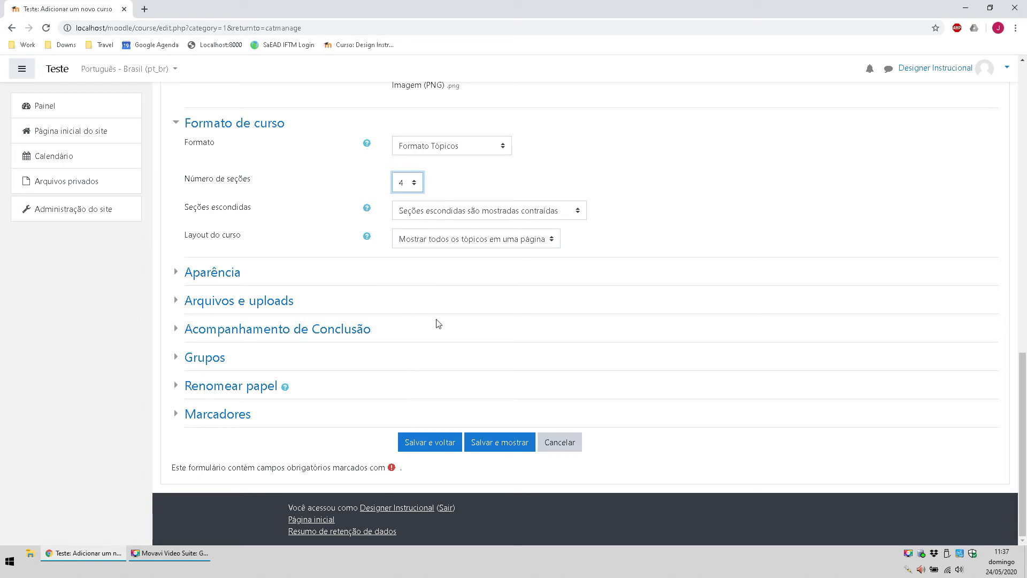
click(493, 446)
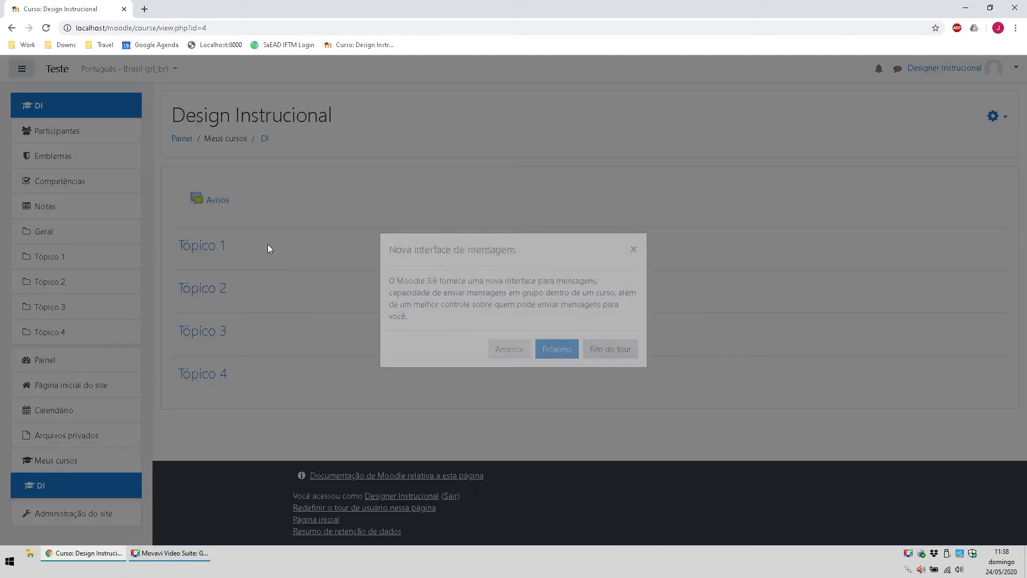
Step: Dismiss the messaging tour and open the DI course settings for editing
click(603, 349)
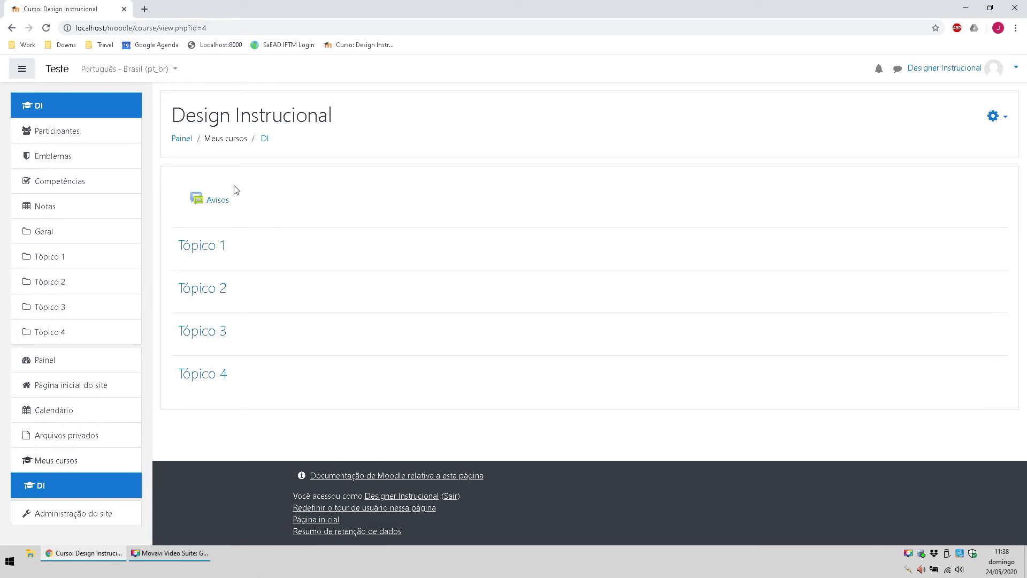
click(994, 116)
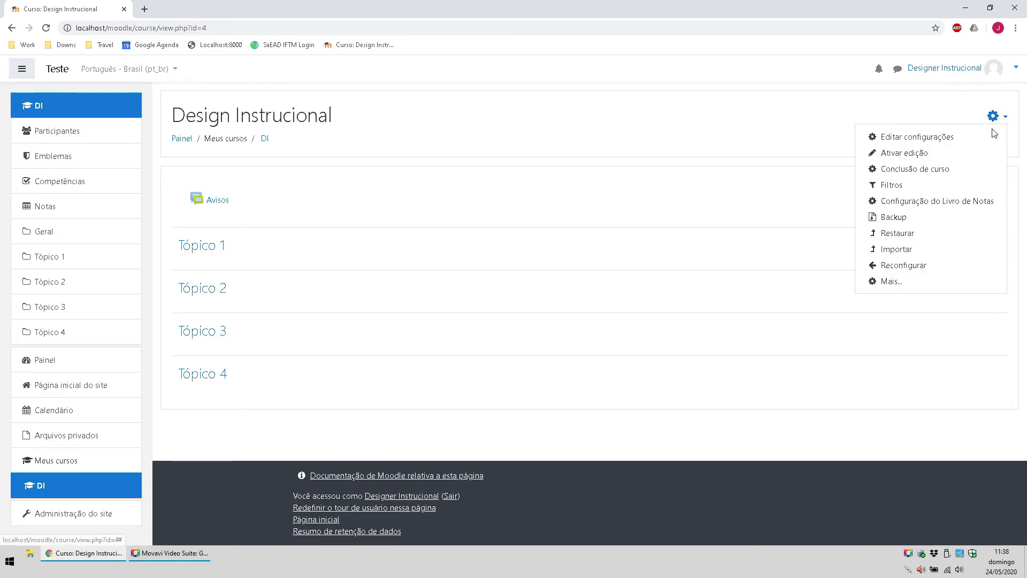
click(935, 138)
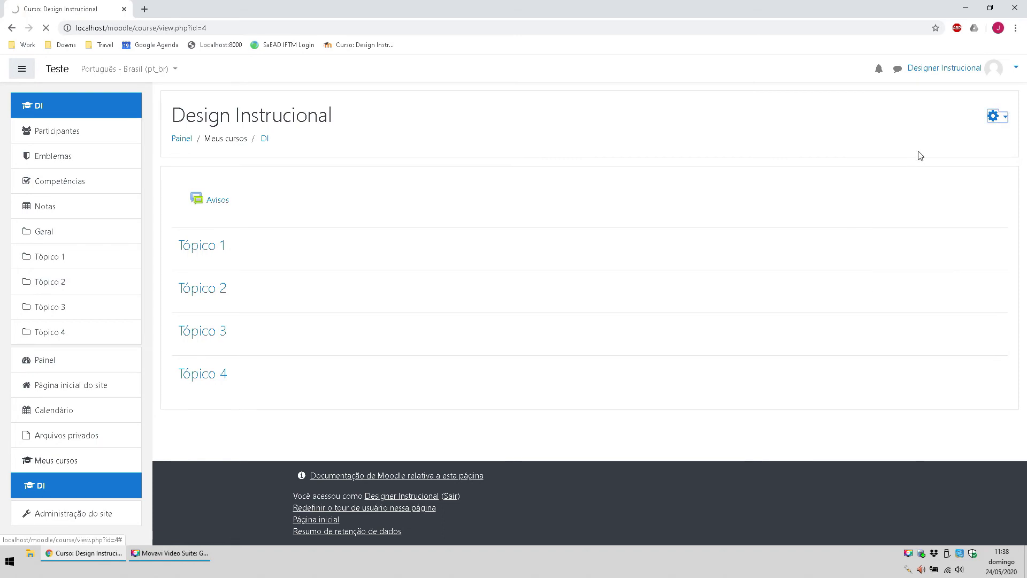
scroll(315, 271, down, 11)
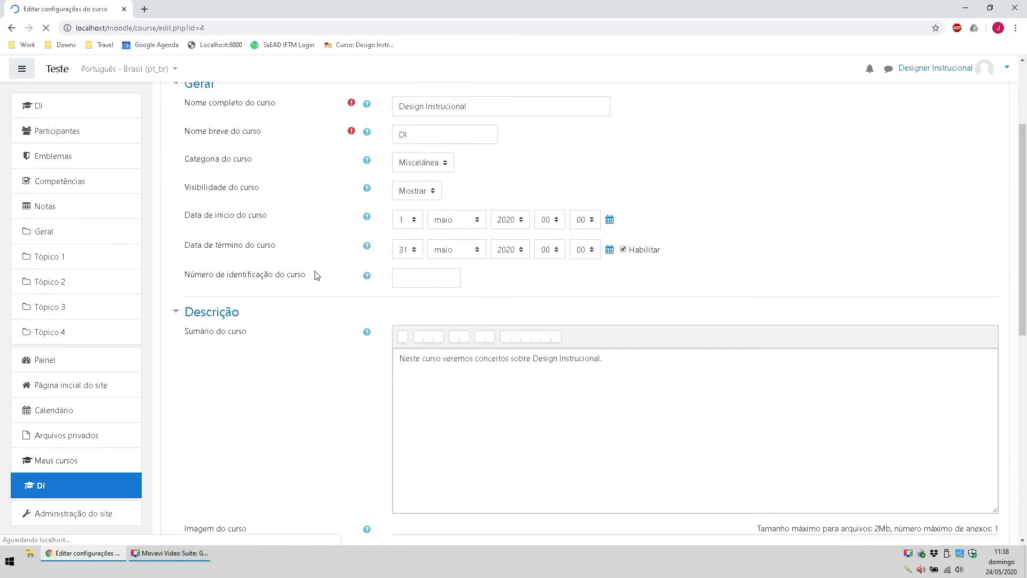
scroll(455, 250, up, 7)
scroll(473, 248, up, 4)
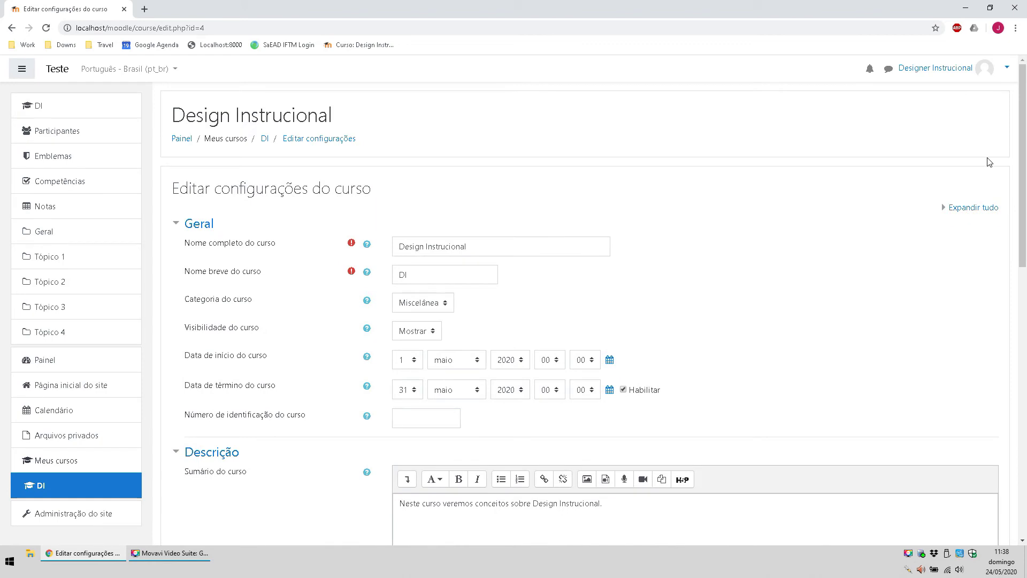
Step: Return to the DI course page and reach Administração do curso through the gear menu's Mais...
click(264, 139)
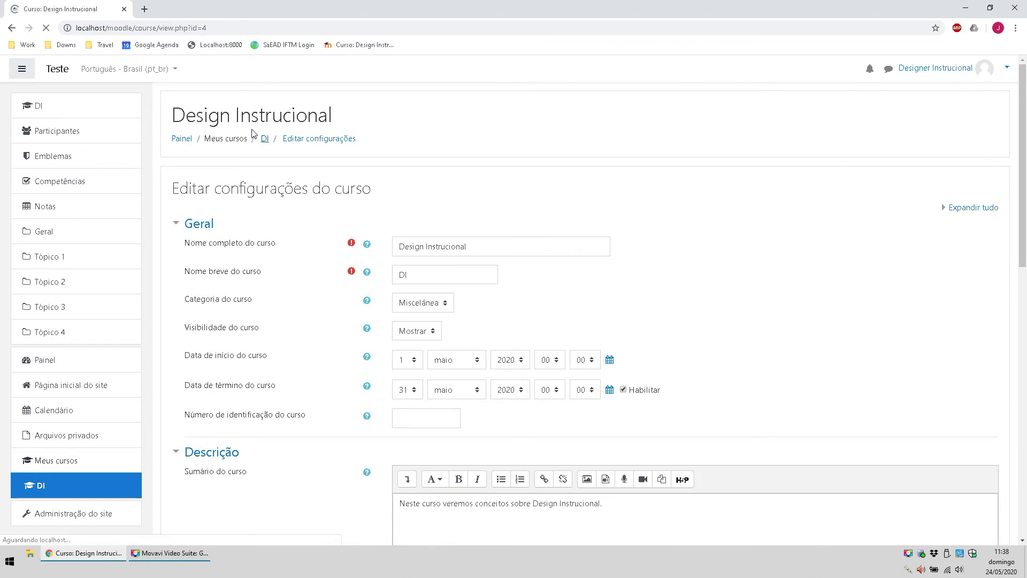
click(998, 119)
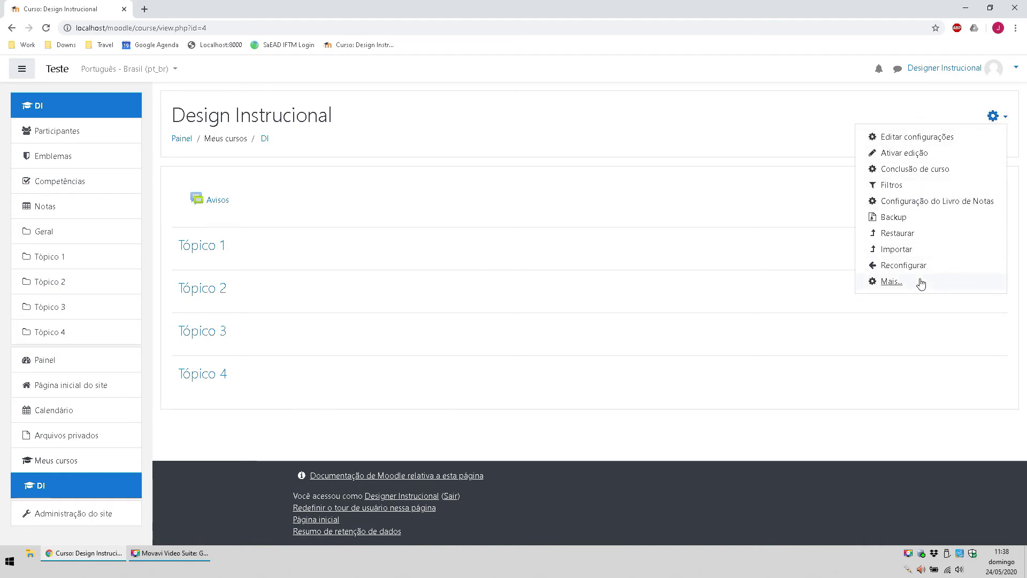
click(906, 287)
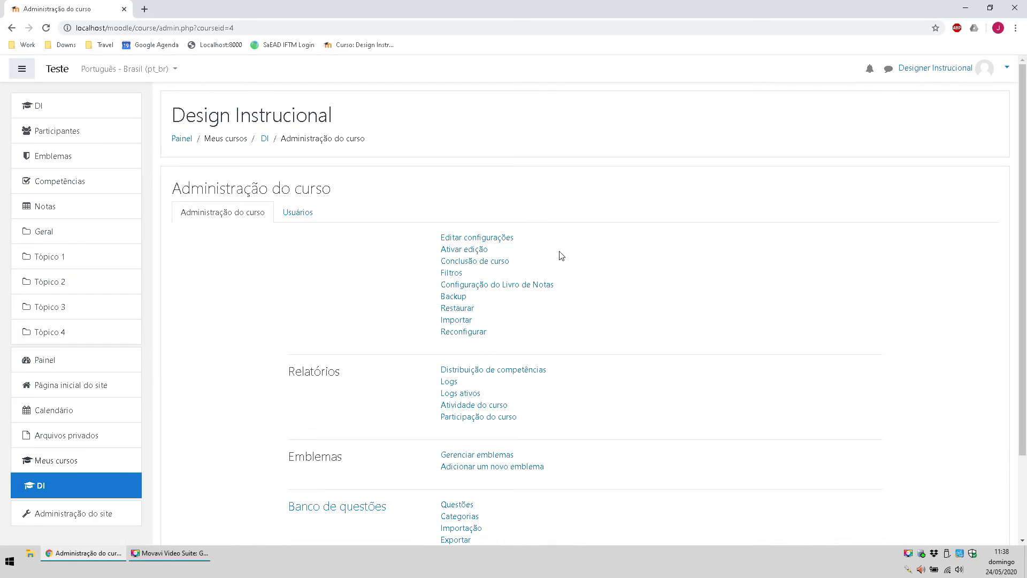
Step: Go back to the DI course and reopen its Administração do curso page
click(266, 141)
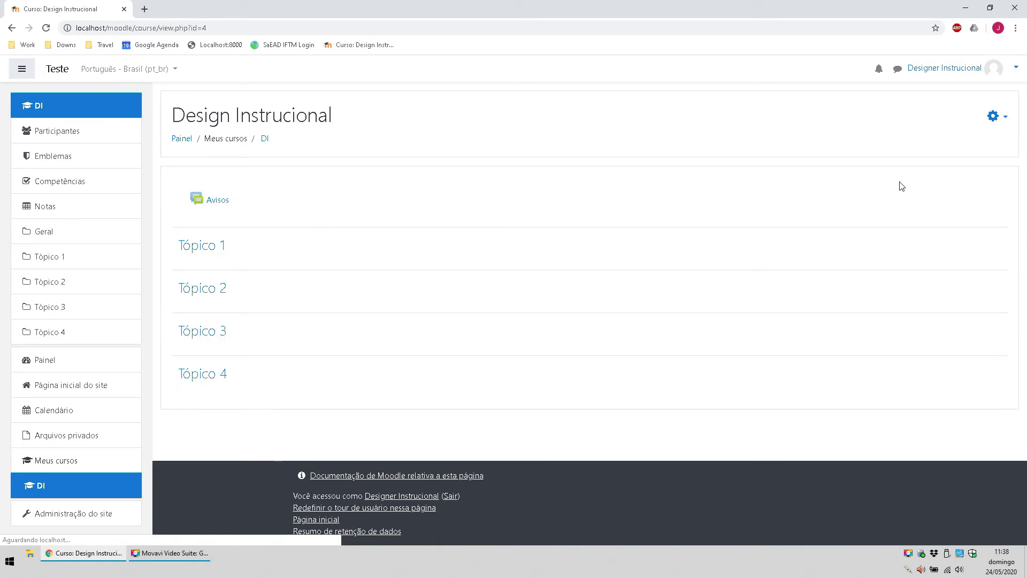
click(1001, 122)
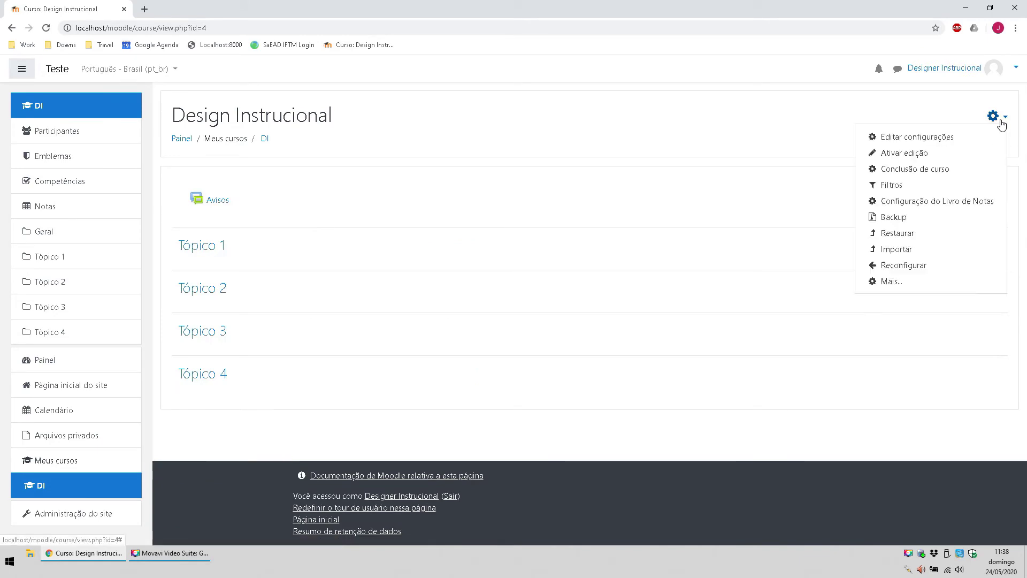
click(924, 283)
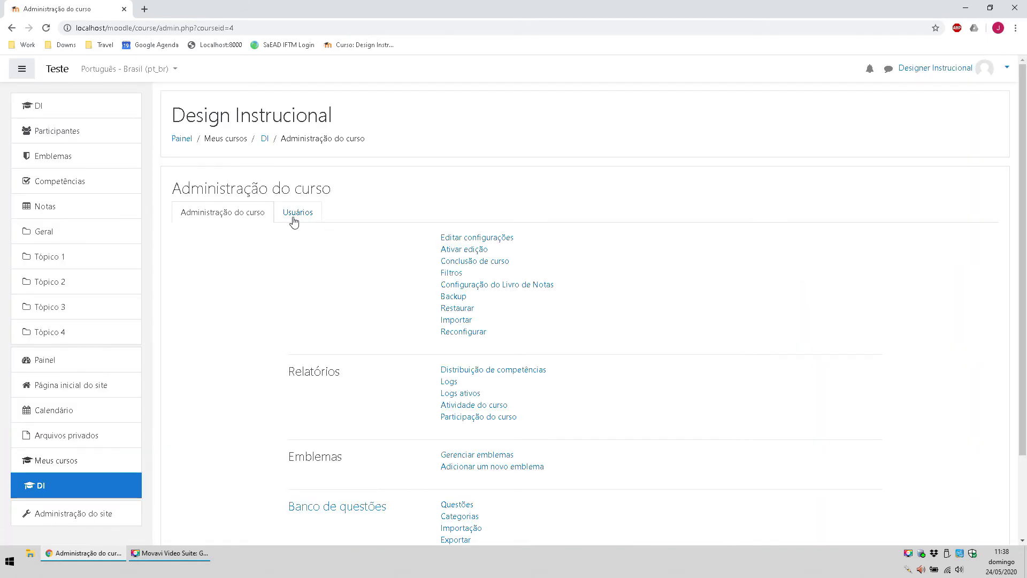
Step: Browse the Usuários and Administração do curso tabs, then log the designer out with Sair
click(293, 216)
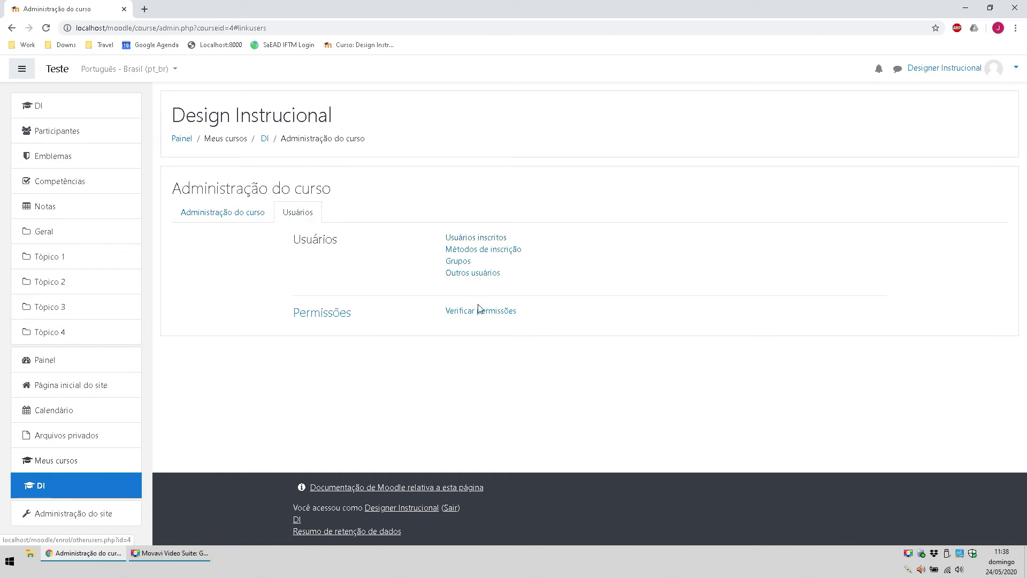
click(224, 214)
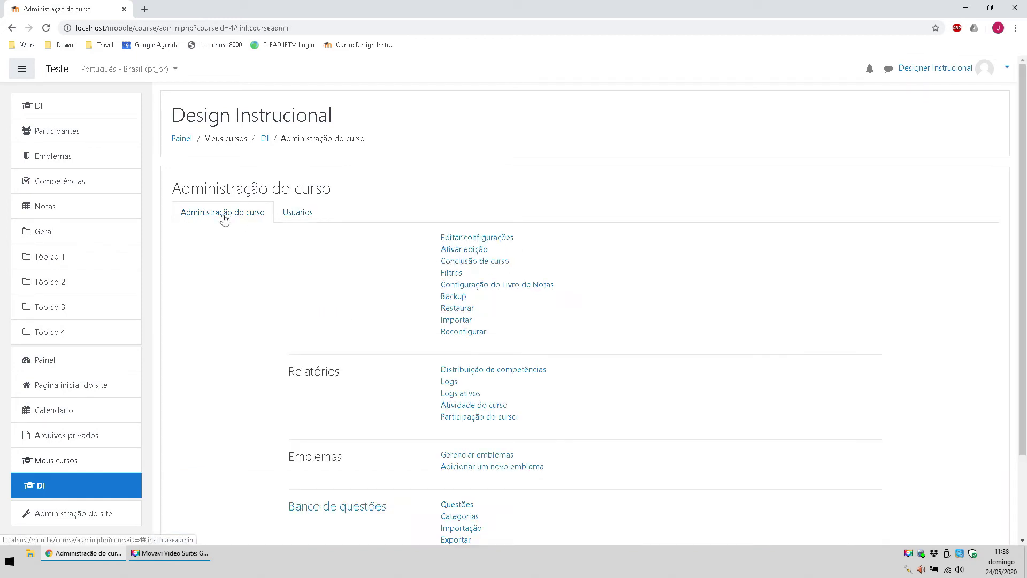
scroll(551, 348, down, 3)
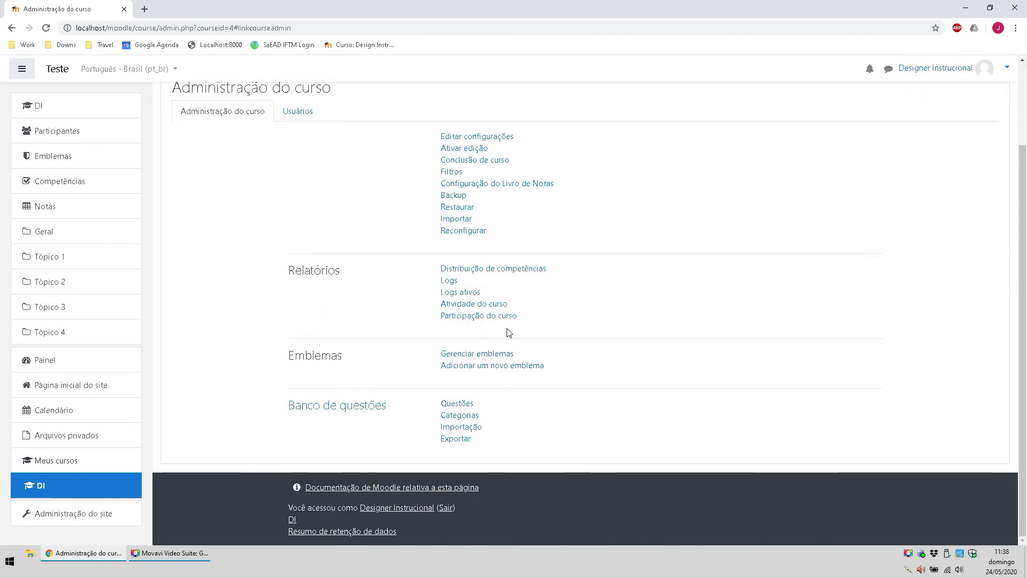
scroll(679, 374, up, 3)
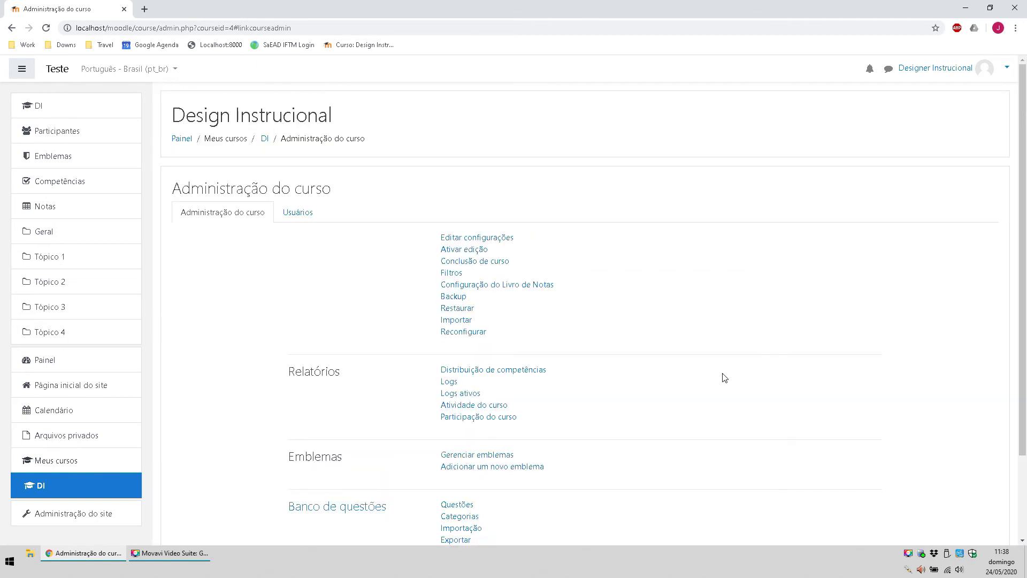
click(1004, 67)
click(952, 187)
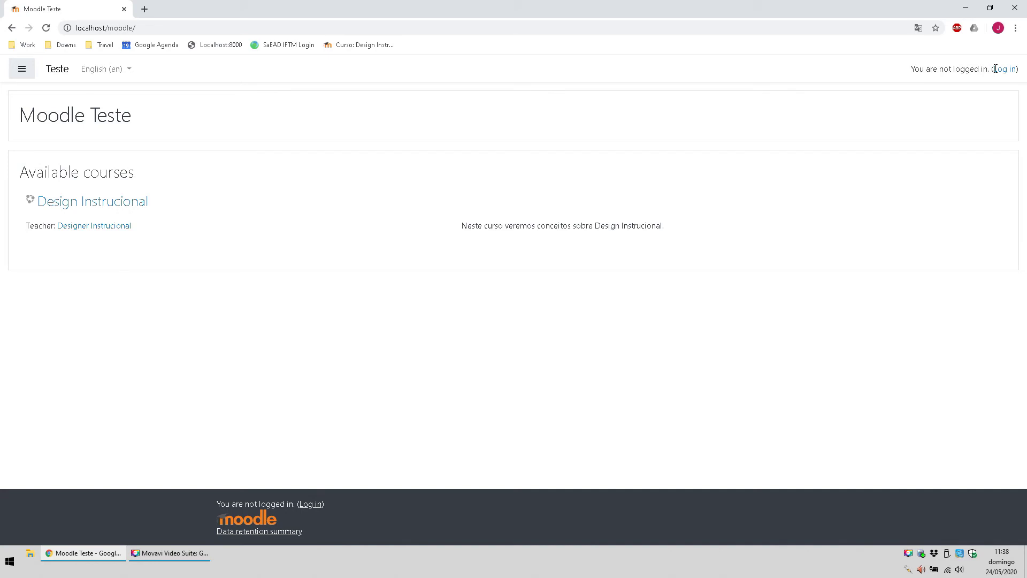
Step: Sign in with the administrator account, retrying with the password after the first attempt fails
click(996, 70)
double_click(360, 159)
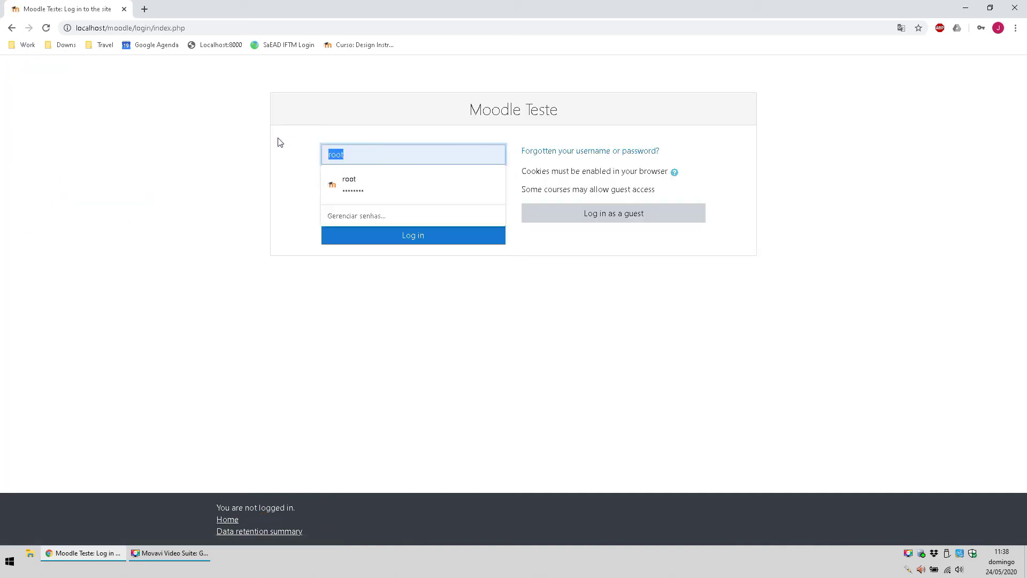
text(admin)
key(Tab)
text(ad)
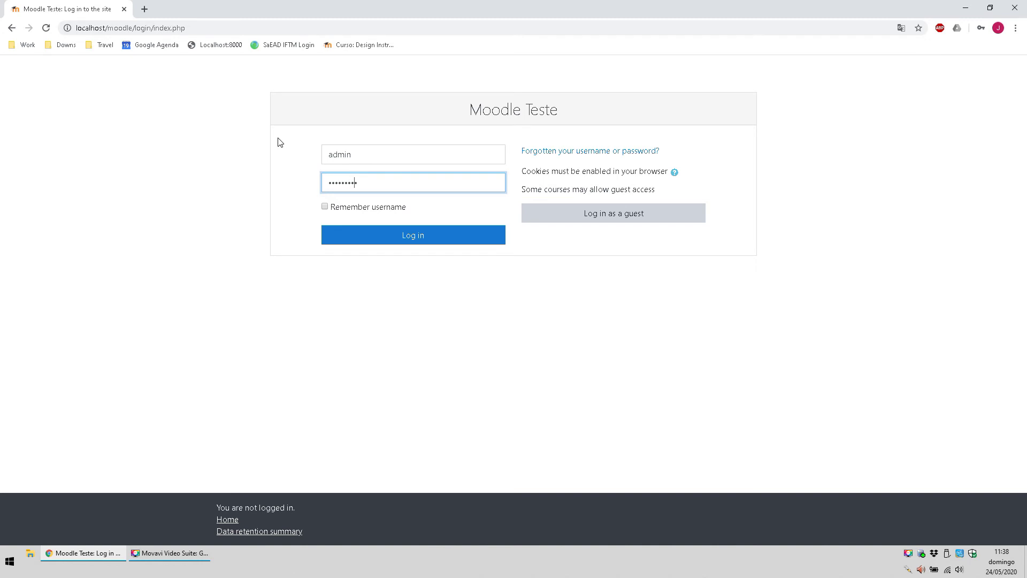
click(349, 235)
text(admin)
key(Tab)
text(ad)
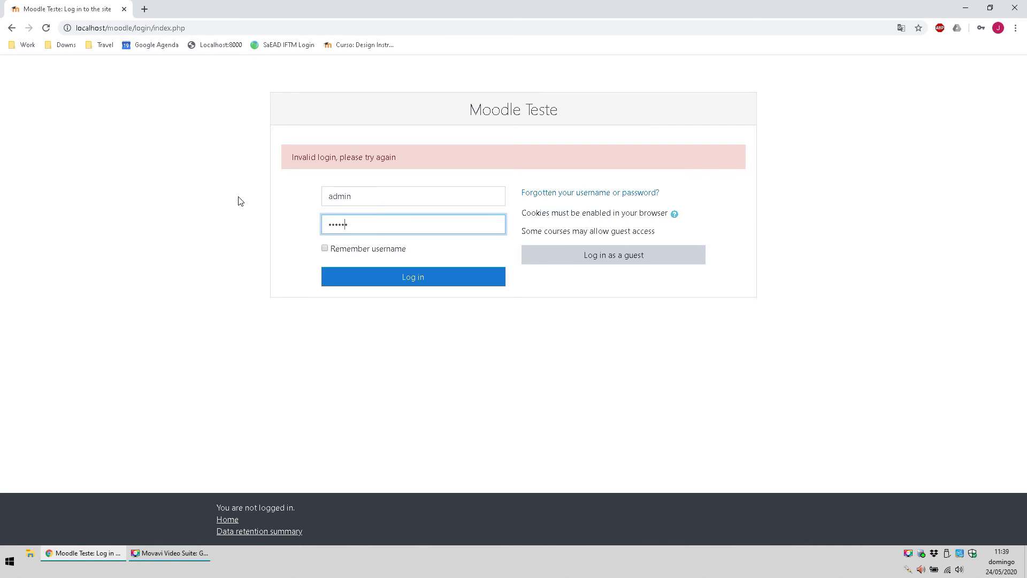
text(1)
key(Return)
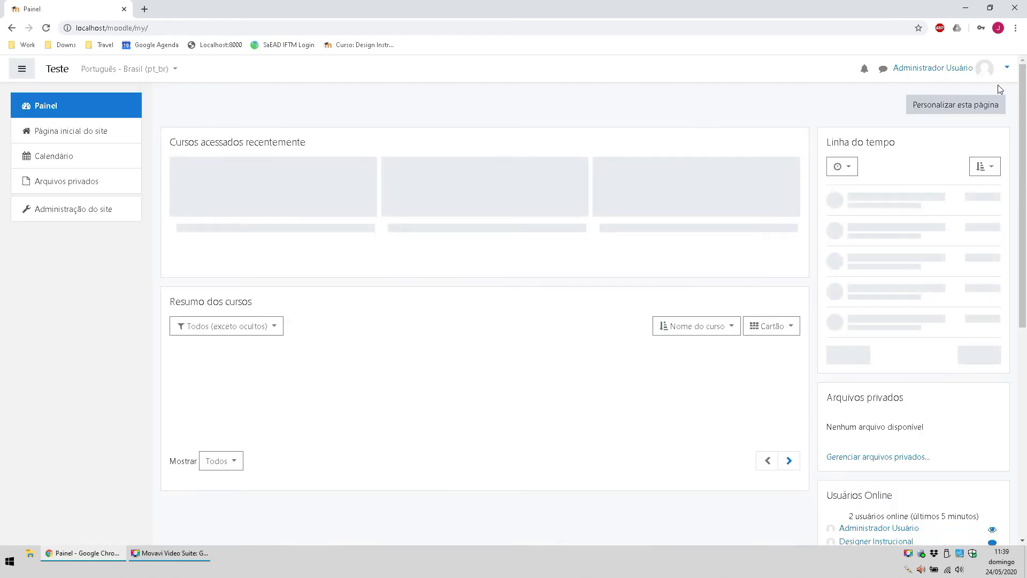
Step: Open Design Instrucional's settings via Administração do site > Cursos > Gerenciar cursos e categorias and save them
click(1005, 68)
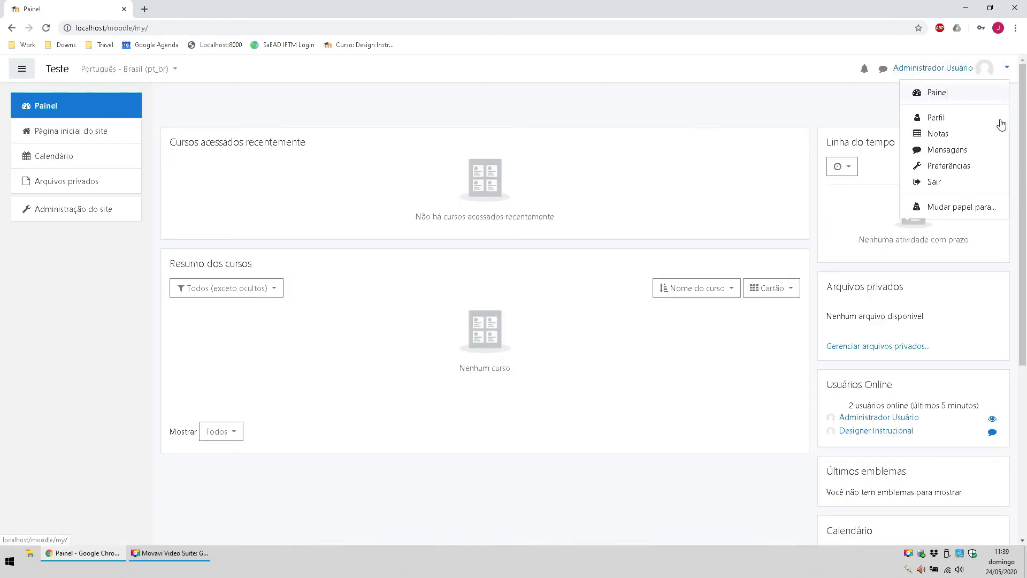
click(68, 205)
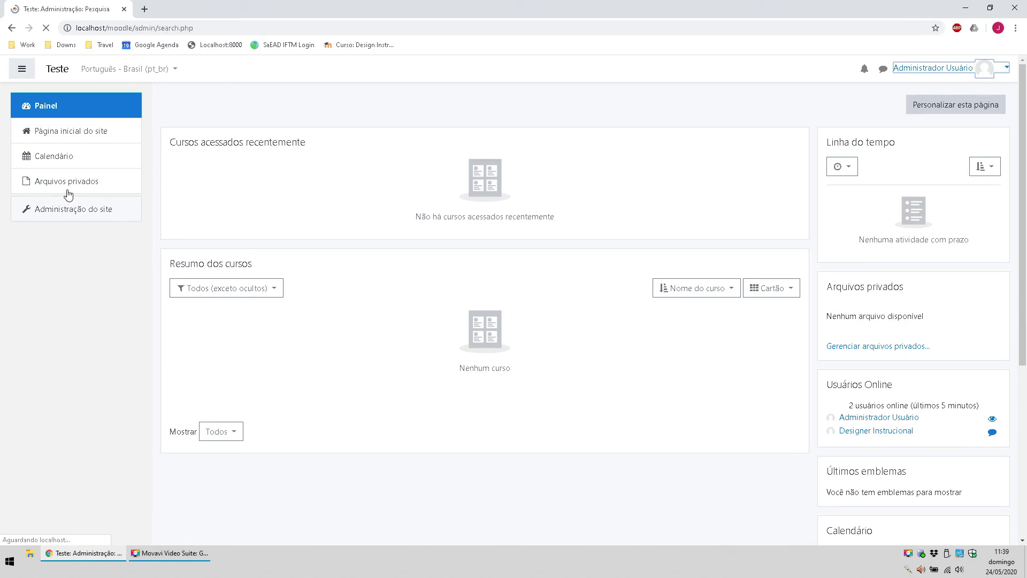
click(324, 256)
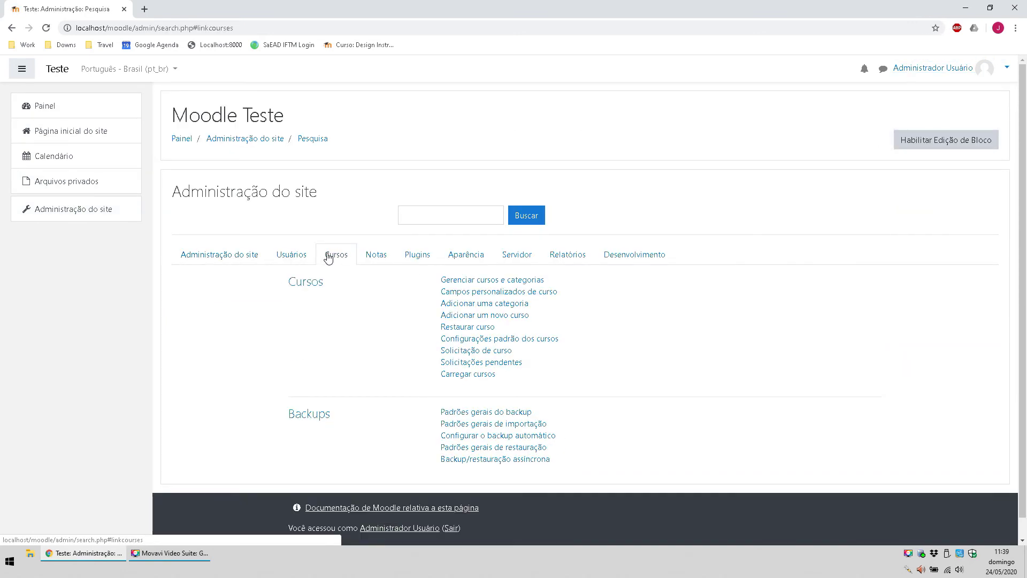
click(513, 284)
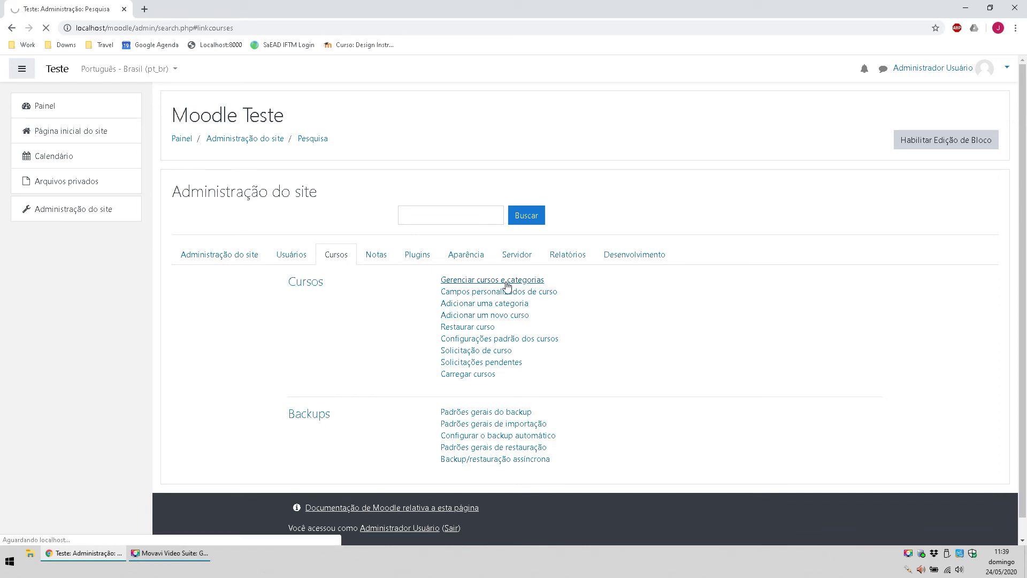
click(683, 303)
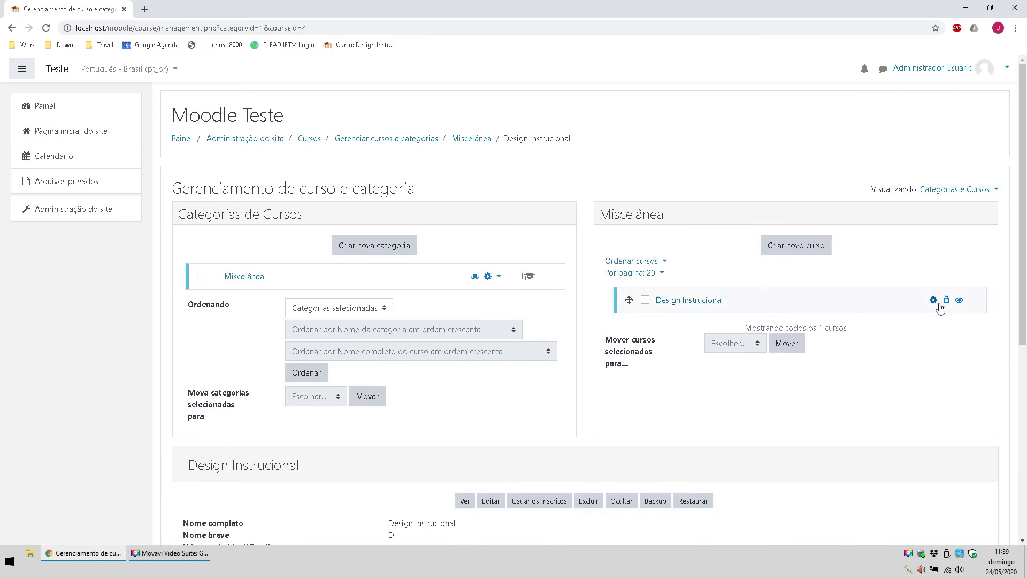
click(933, 301)
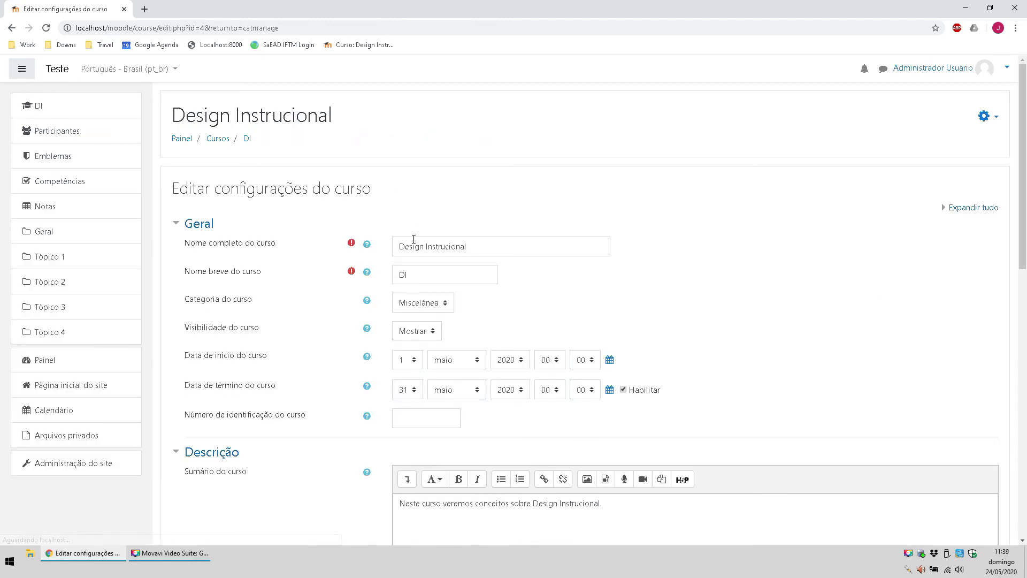
scroll(337, 284, down, 15)
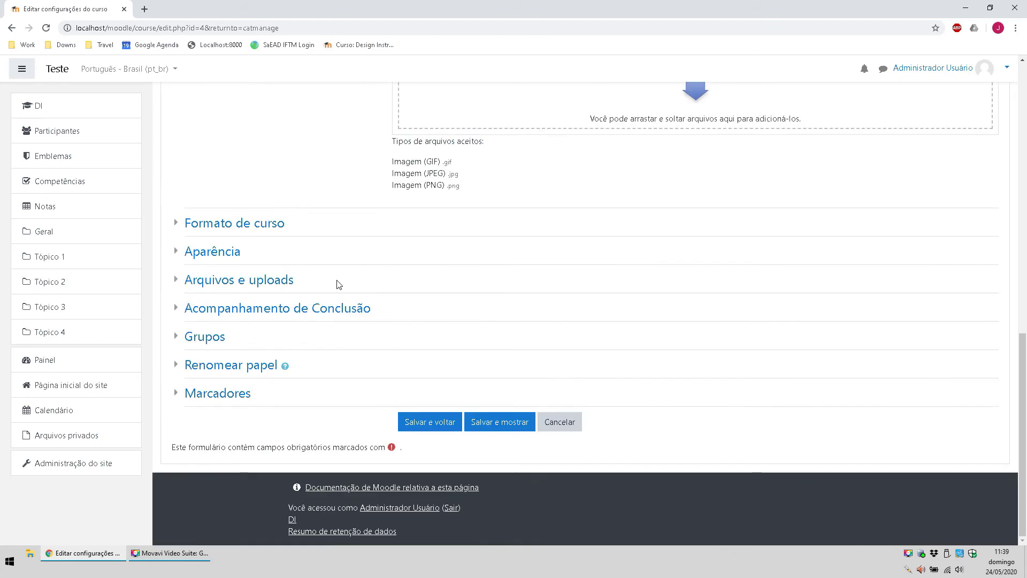
click(506, 421)
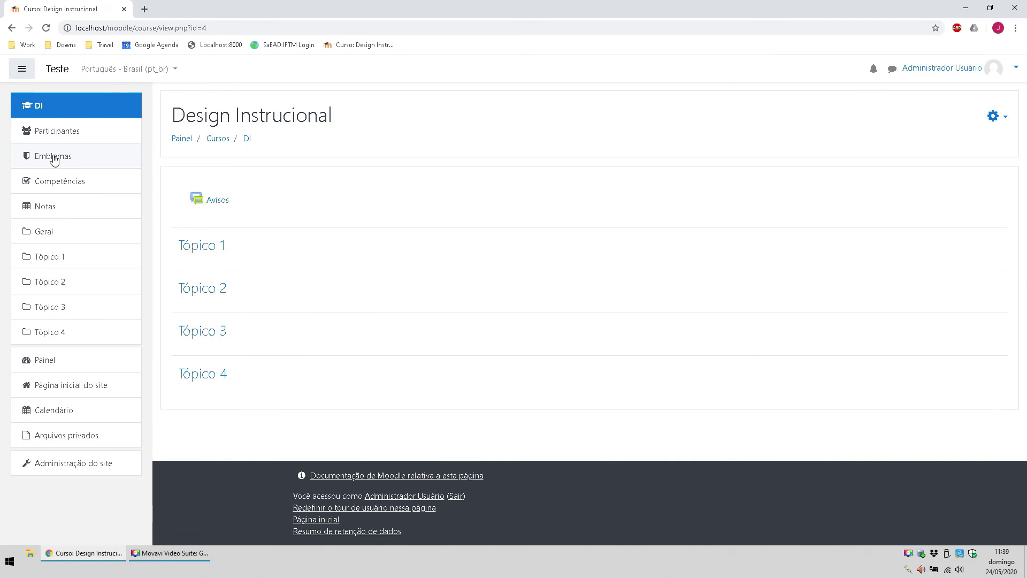
Step: Enrol the test student, found by searching 'estudante', with enrolment starting from course start
click(73, 136)
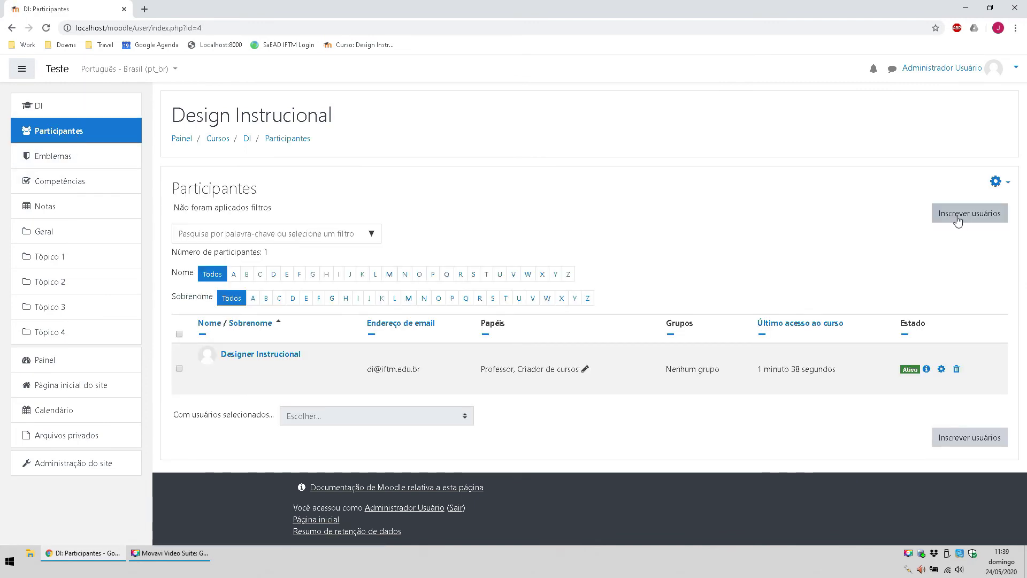
click(957, 214)
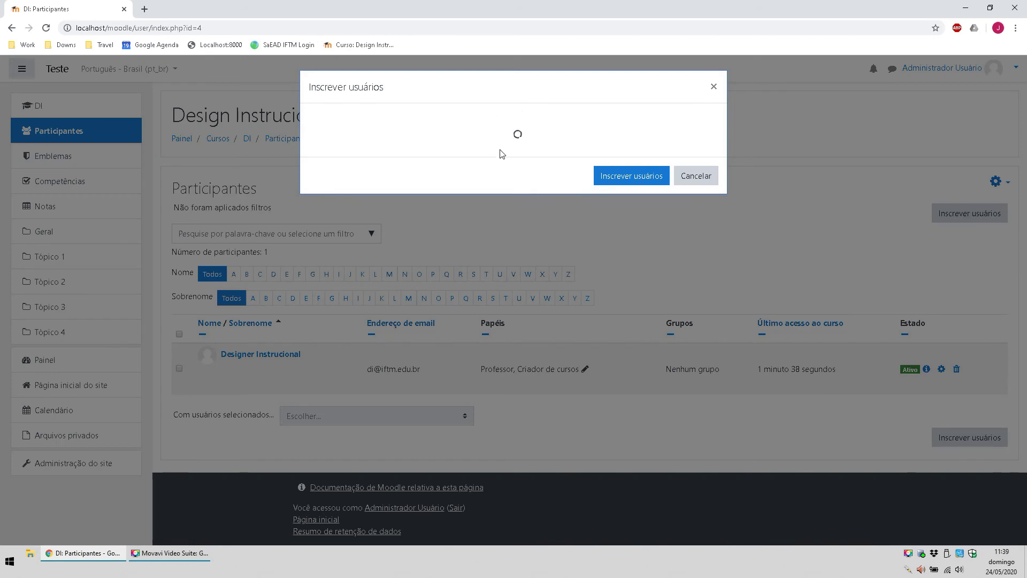
click(454, 170)
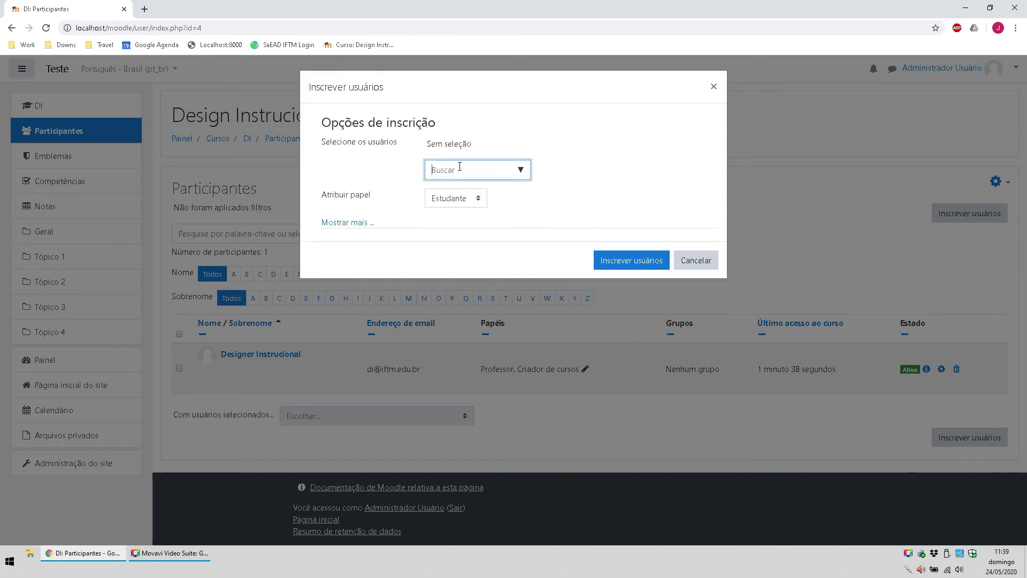
text(estudante)
click(471, 198)
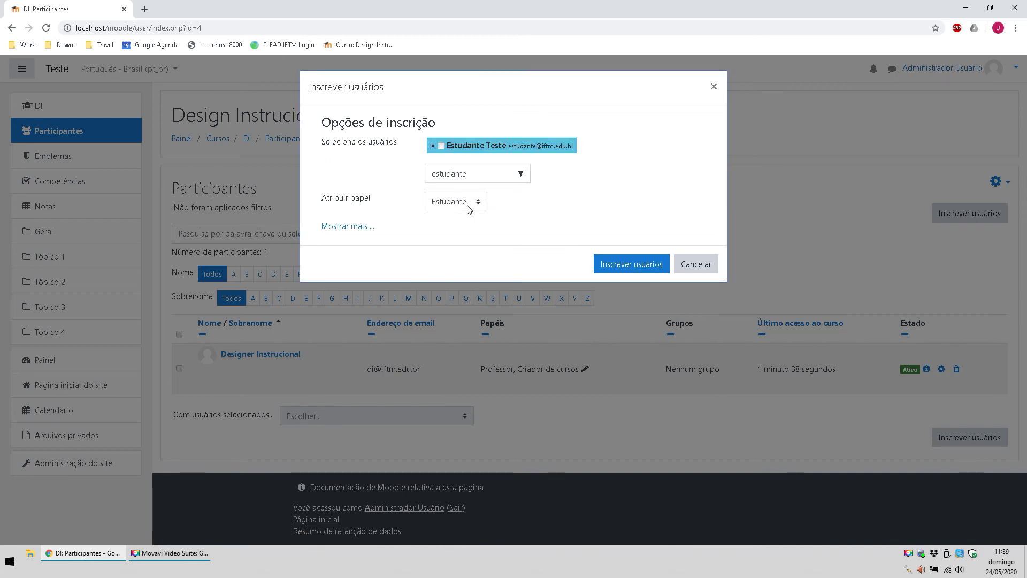
click(342, 226)
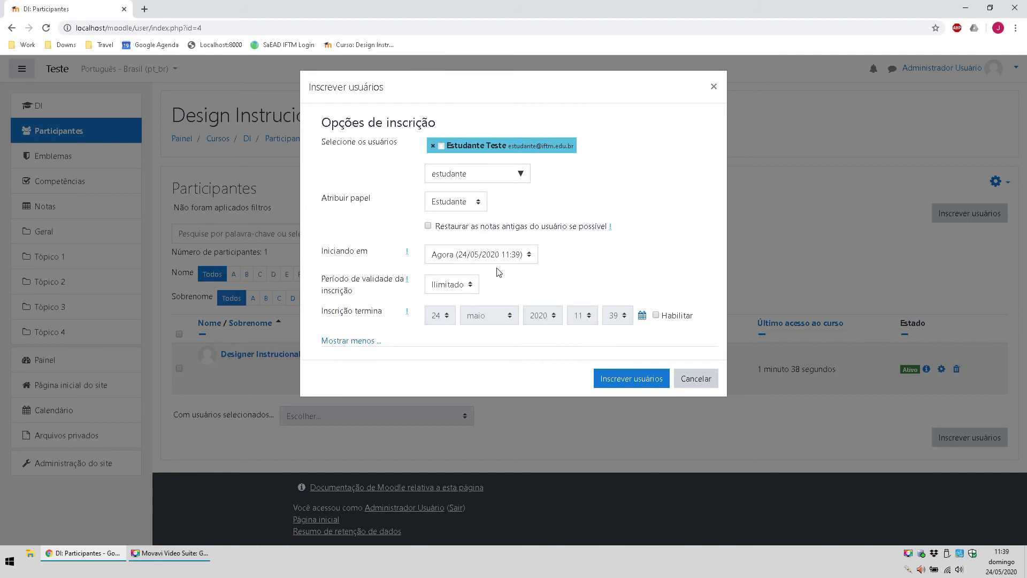
click(447, 255)
click(466, 270)
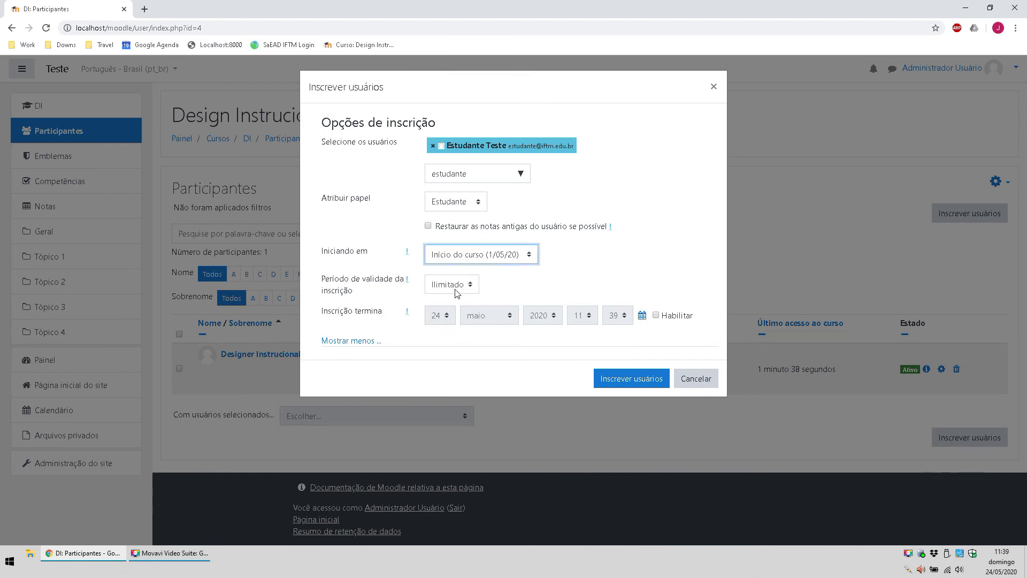
click(653, 384)
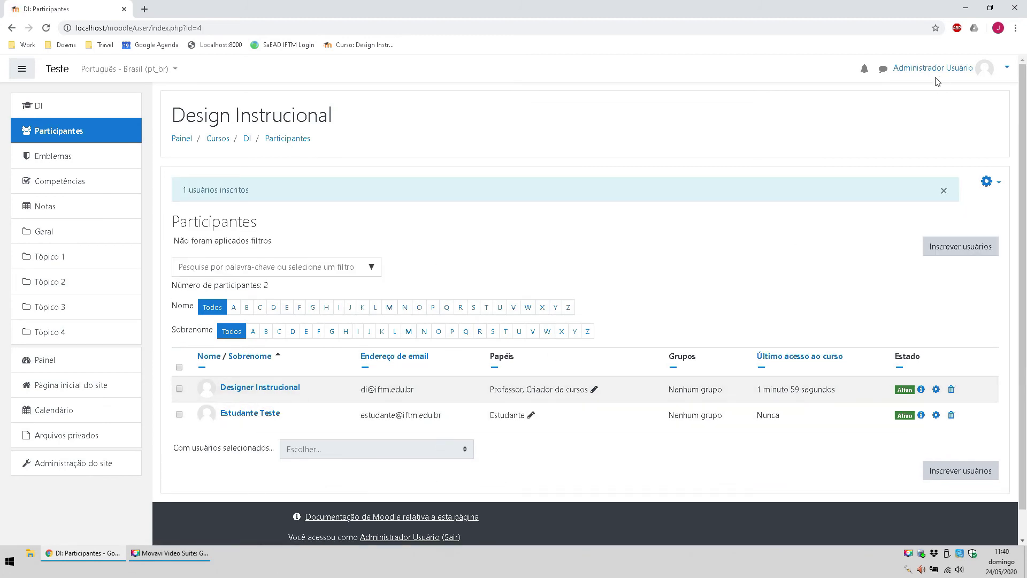
double_click(1010, 68)
Step: Log the administrator out from the user menu
click(1007, 68)
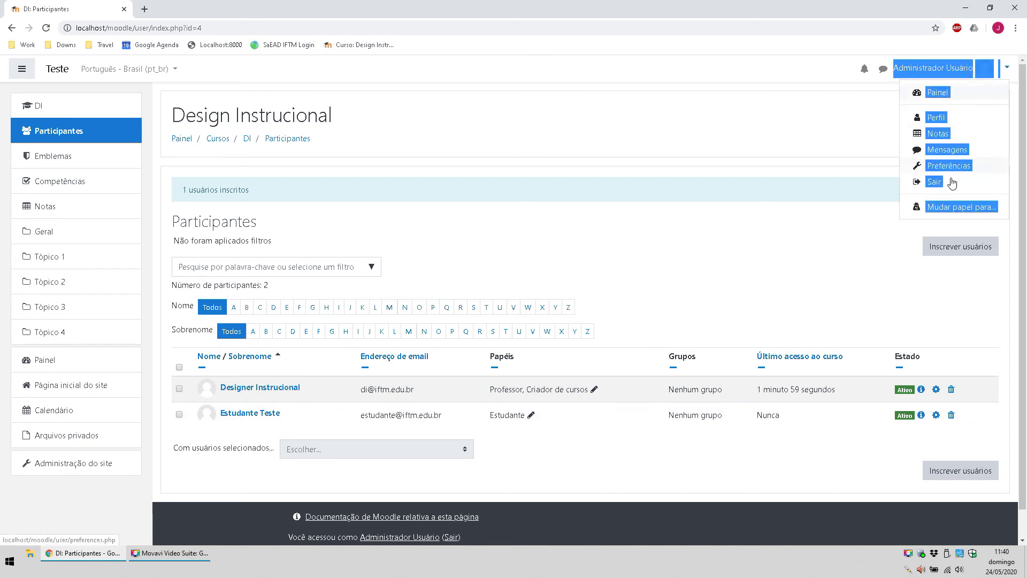
click(1009, 68)
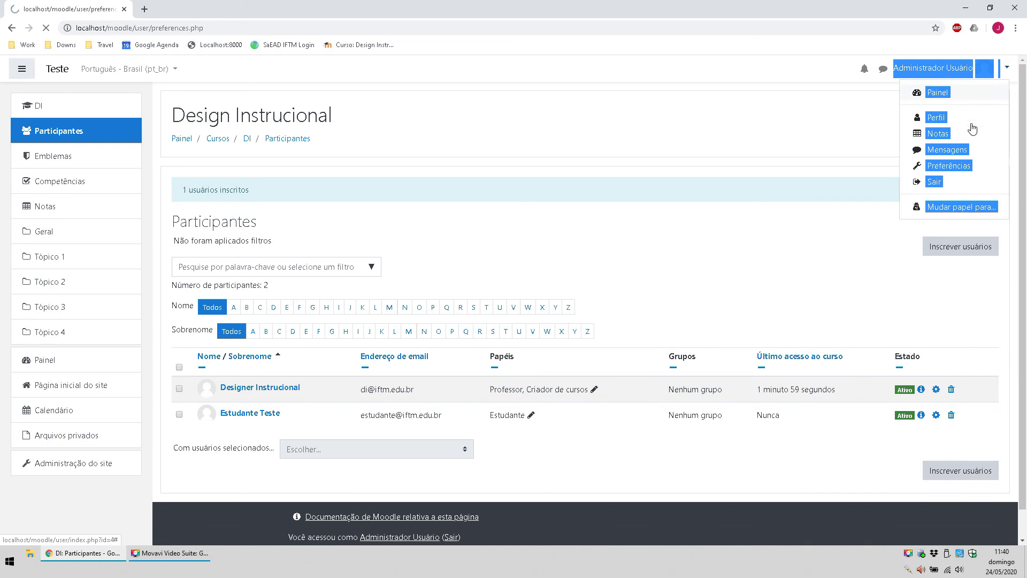
click(949, 165)
click(1007, 68)
click(923, 181)
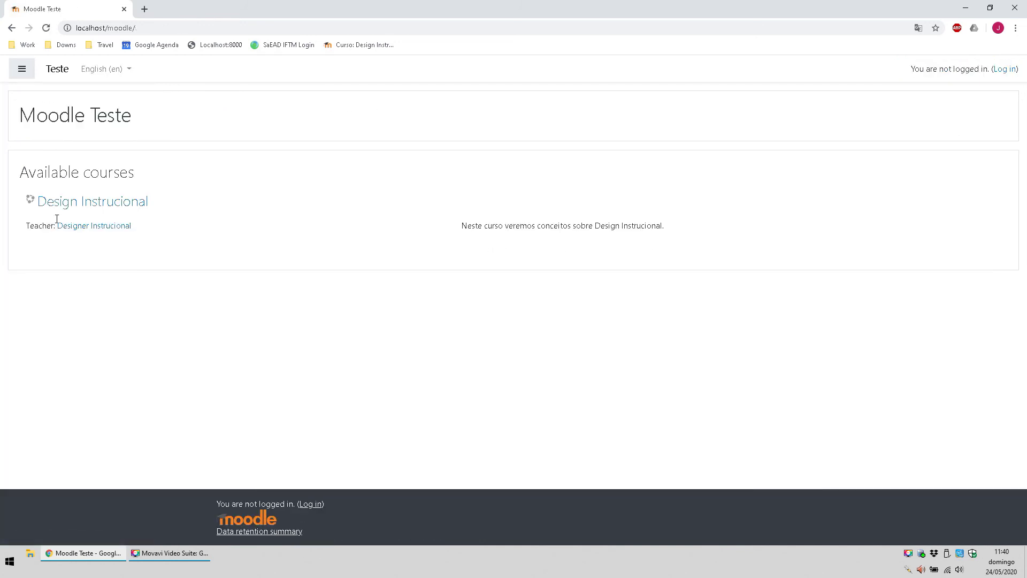
Step: Enter the test student's username and password on the login page and submit
click(1005, 69)
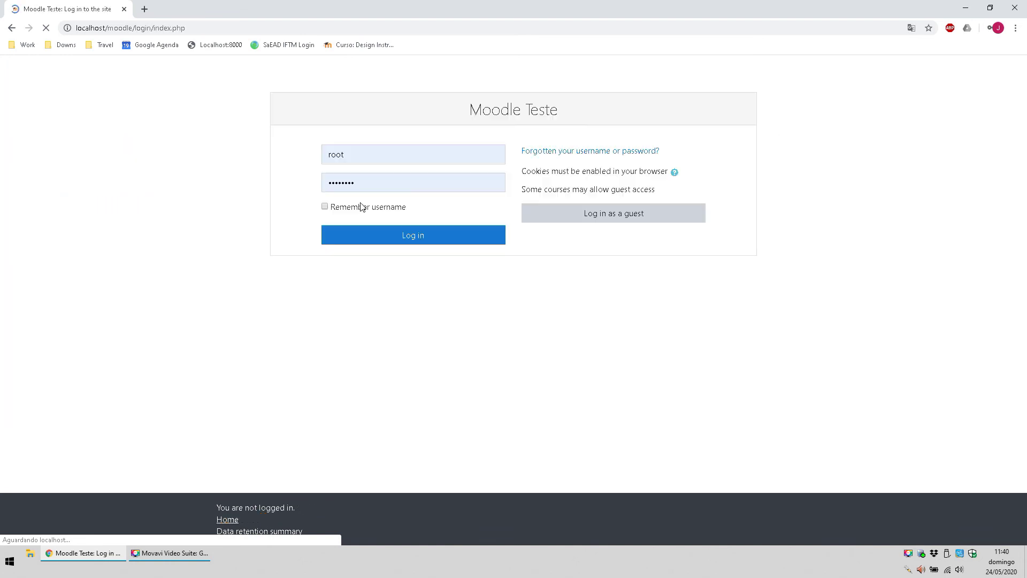
click(348, 153)
key(ctrl+a)
text(estuda)
key(Down)
key(Return)
key(Tab)
text(e)
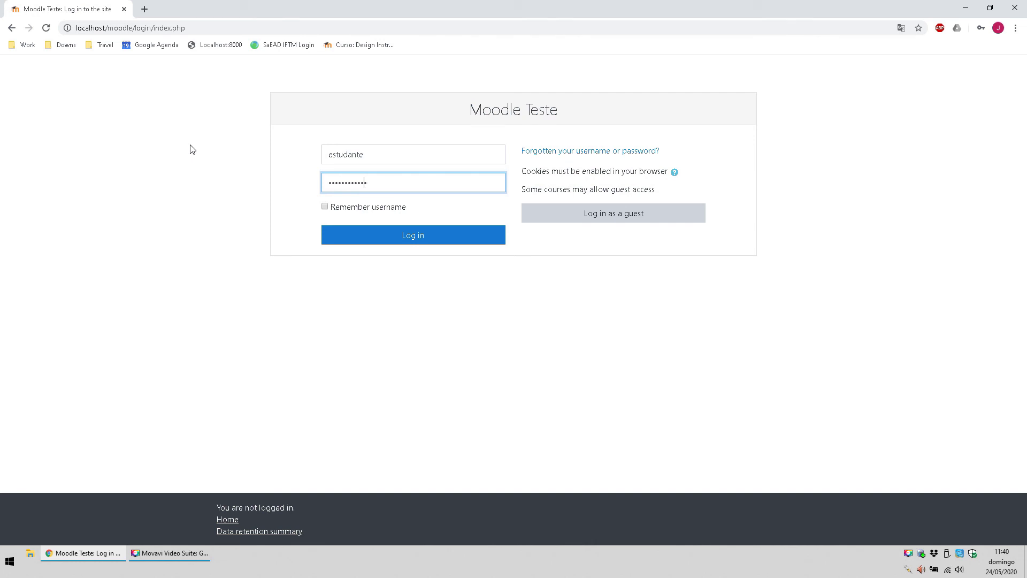
click(392, 239)
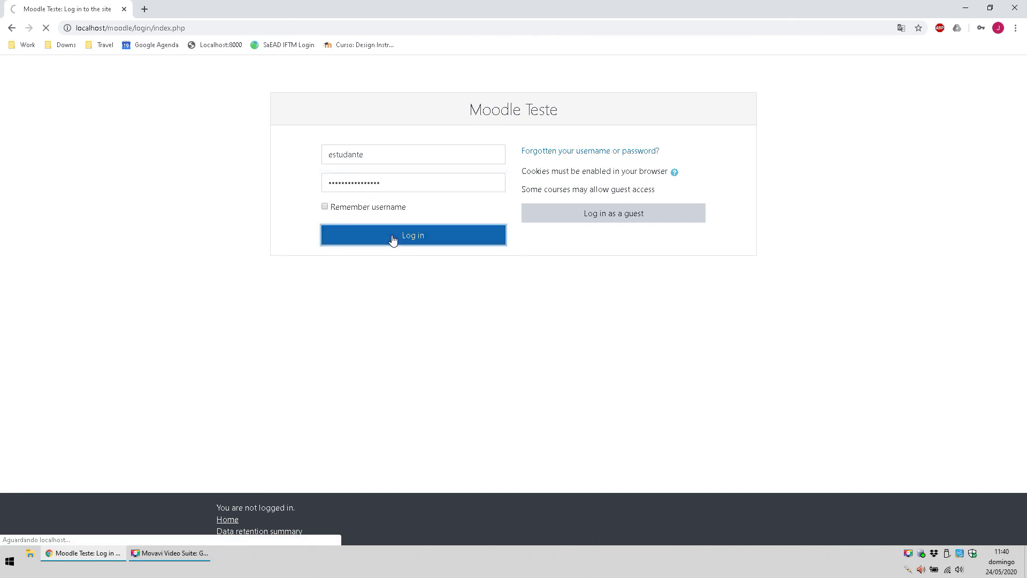
text(estudante)
key(Tab)
text(e)
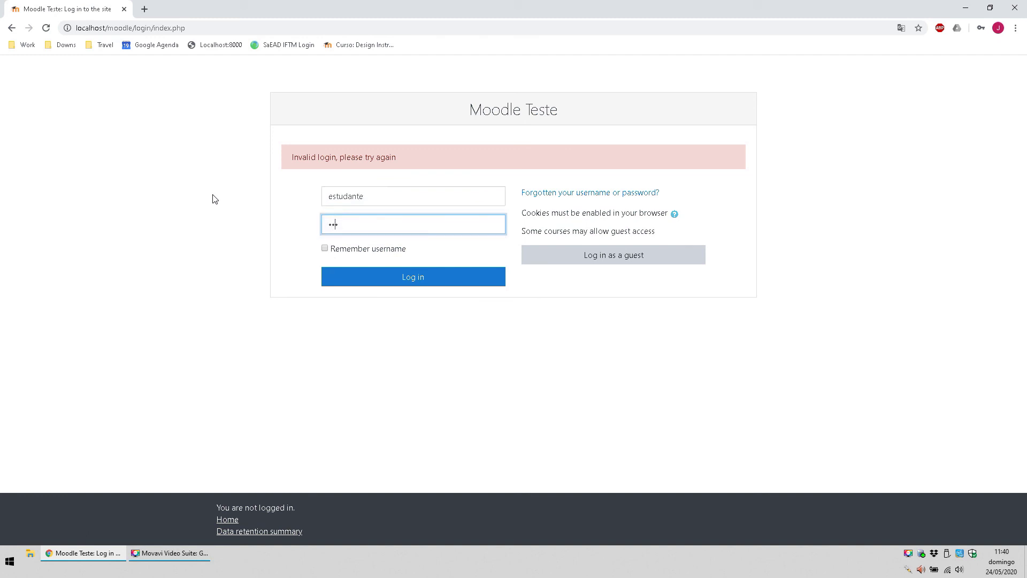
text(••••)
key(Return)
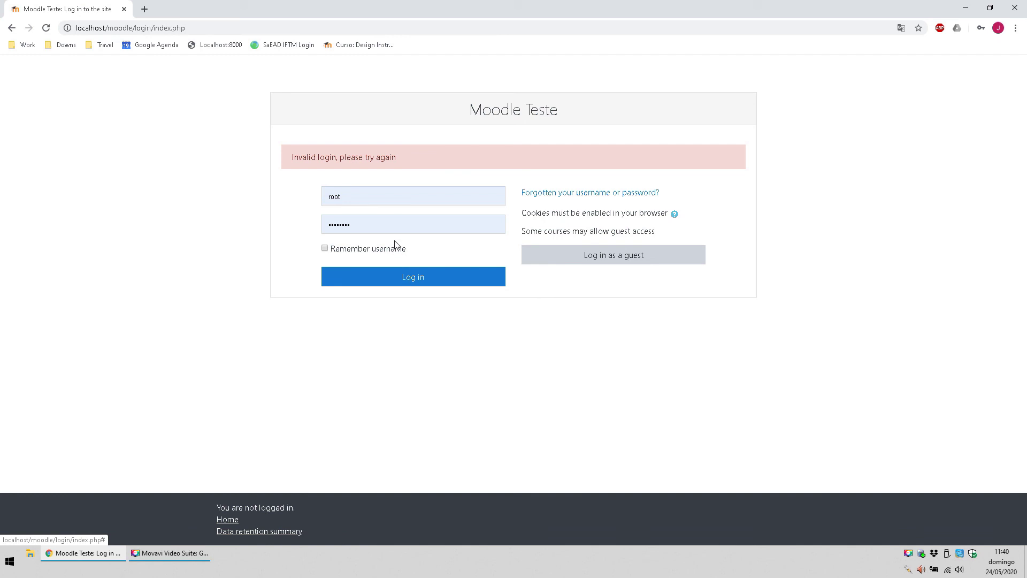
Step: Retry the student login with corrected credentials until the dashboard opens
double_click(334, 196)
text(es)
key(Down)
key(Return)
key(Tab)
text(•)
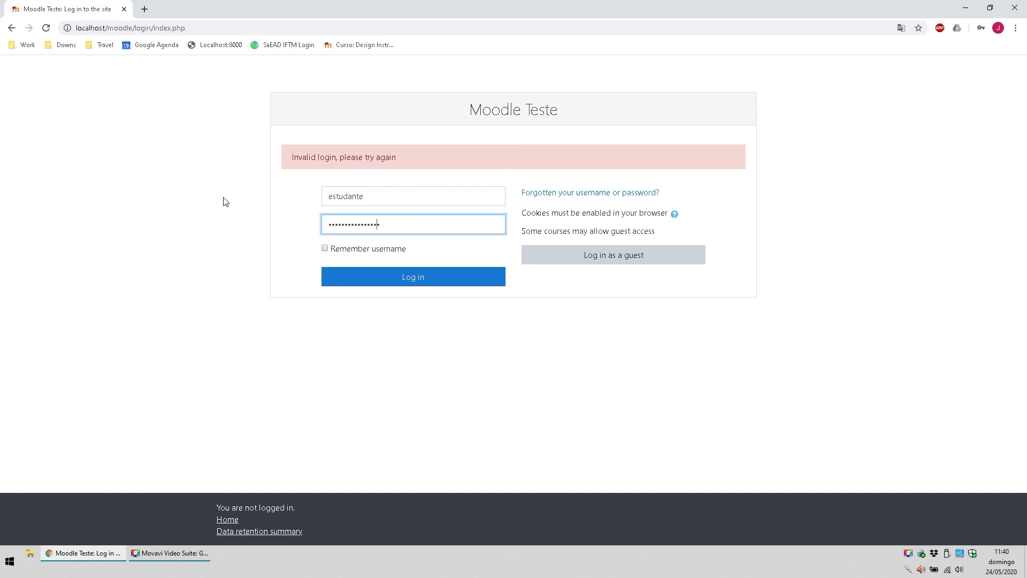
key(Return)
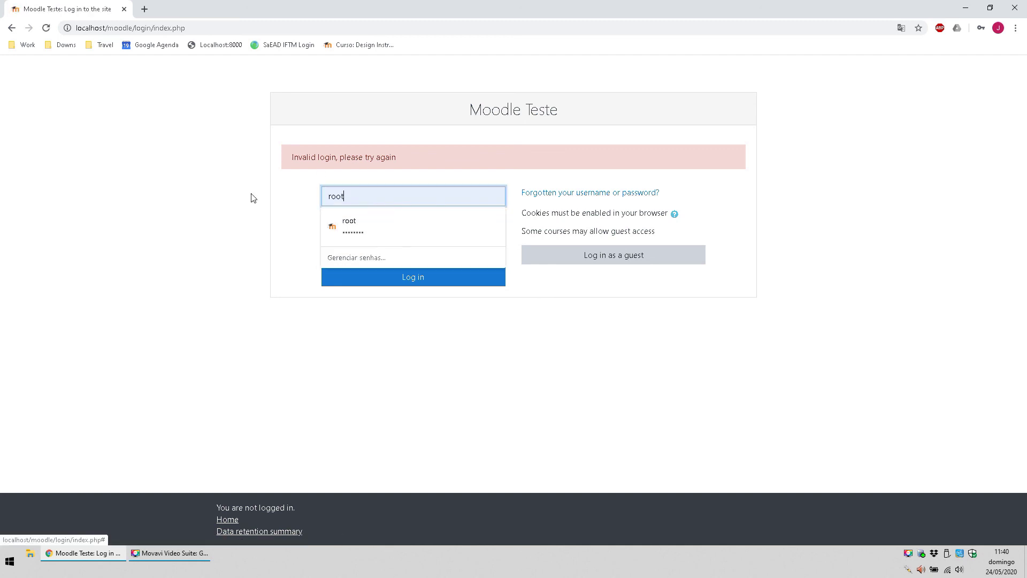
key(ctrl+a)
text(estudan)
key(Down)
key(Return)
key(Tab)
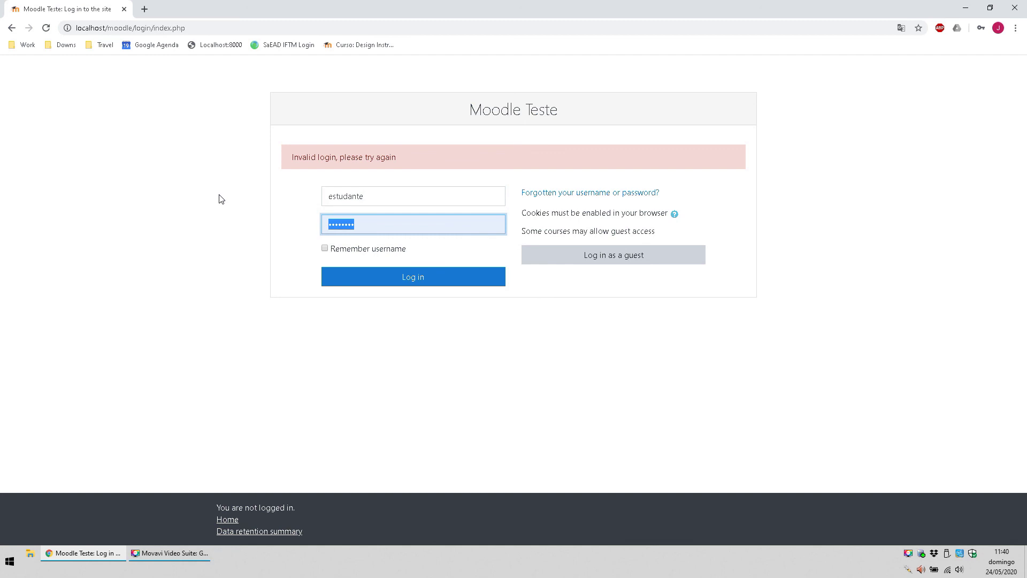
text(e)
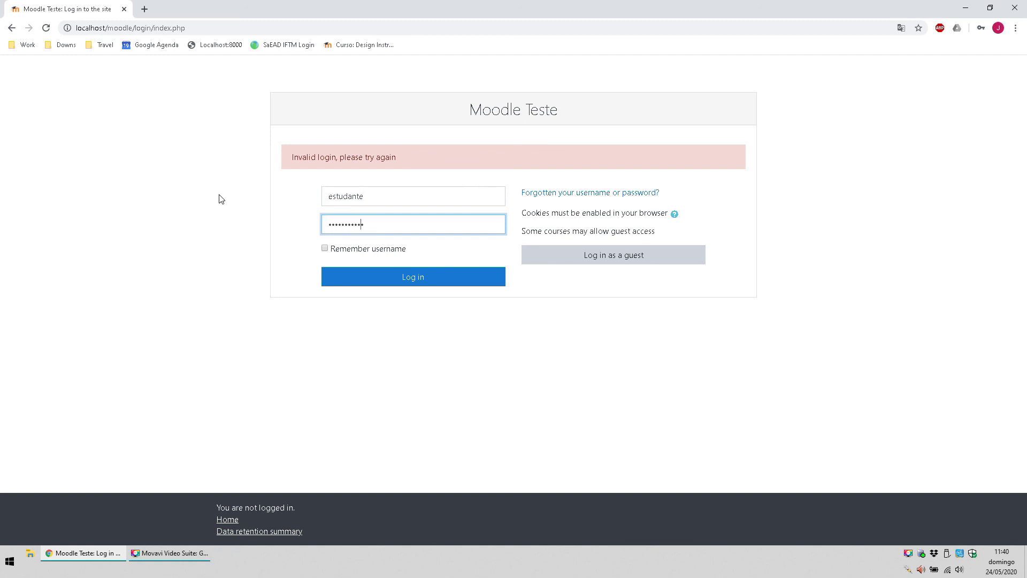
click(375, 280)
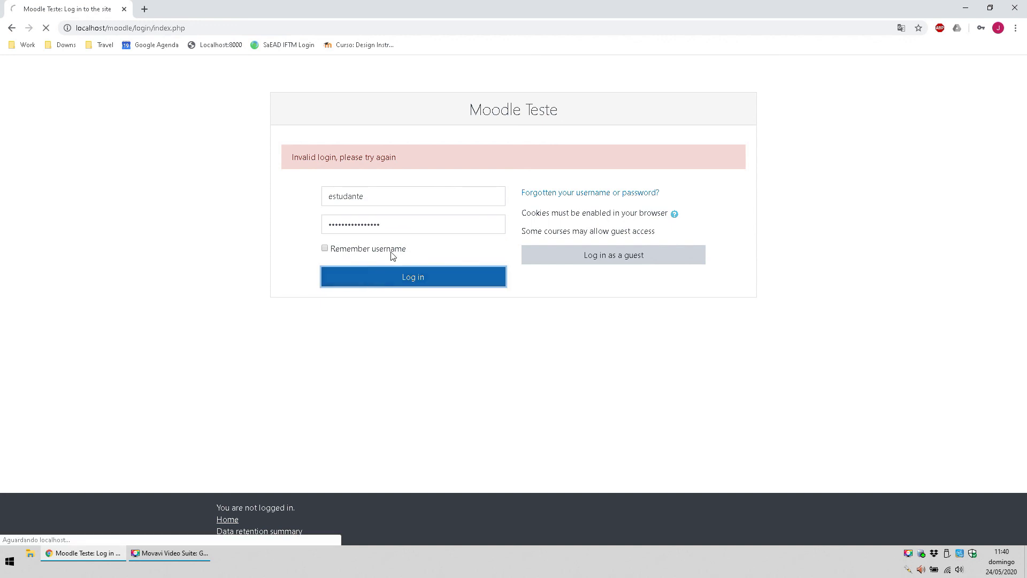
double_click(324, 193)
text(es)
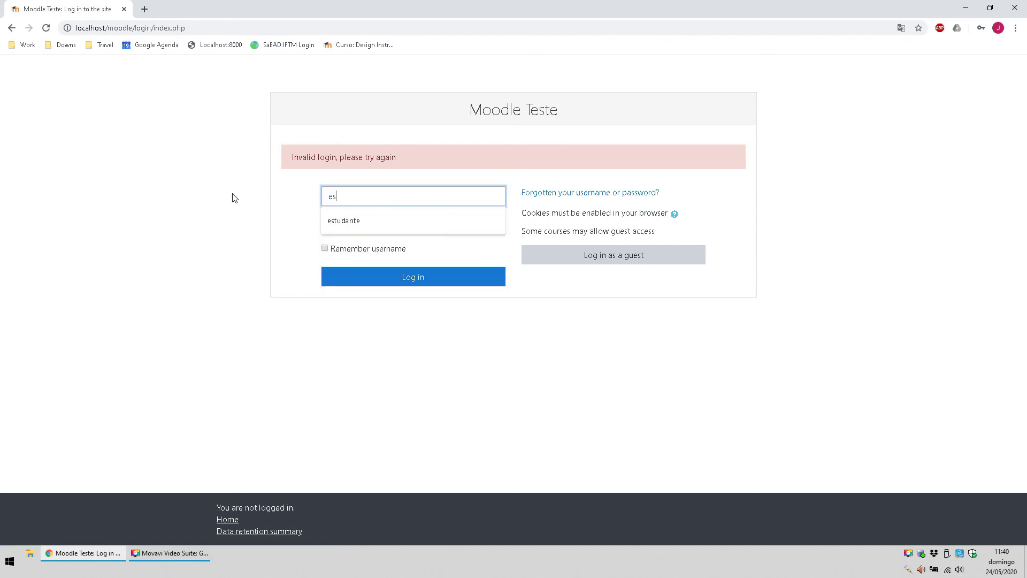
text(tudante)
key(Tab)
text(e)
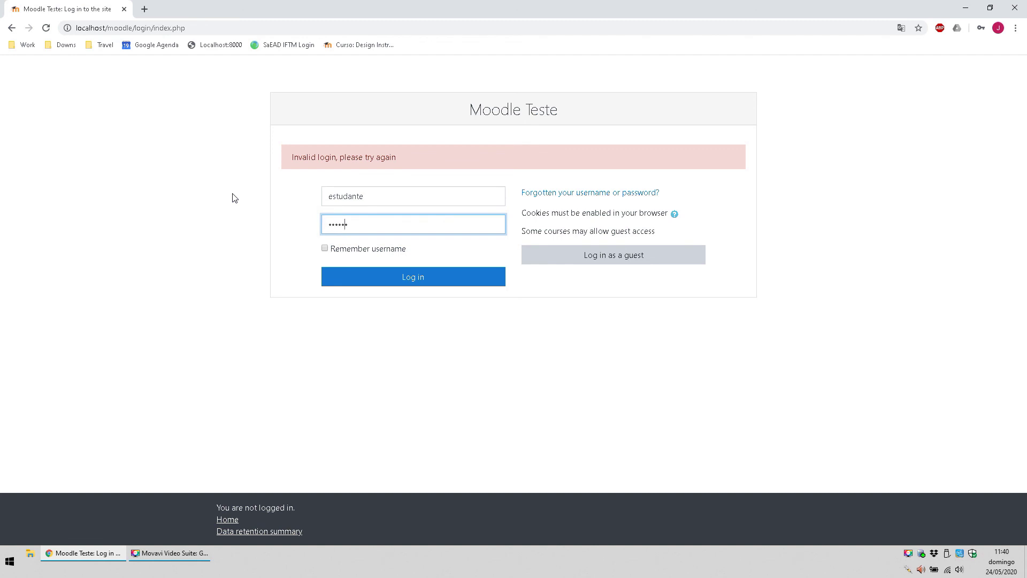
text(1)
key(Return)
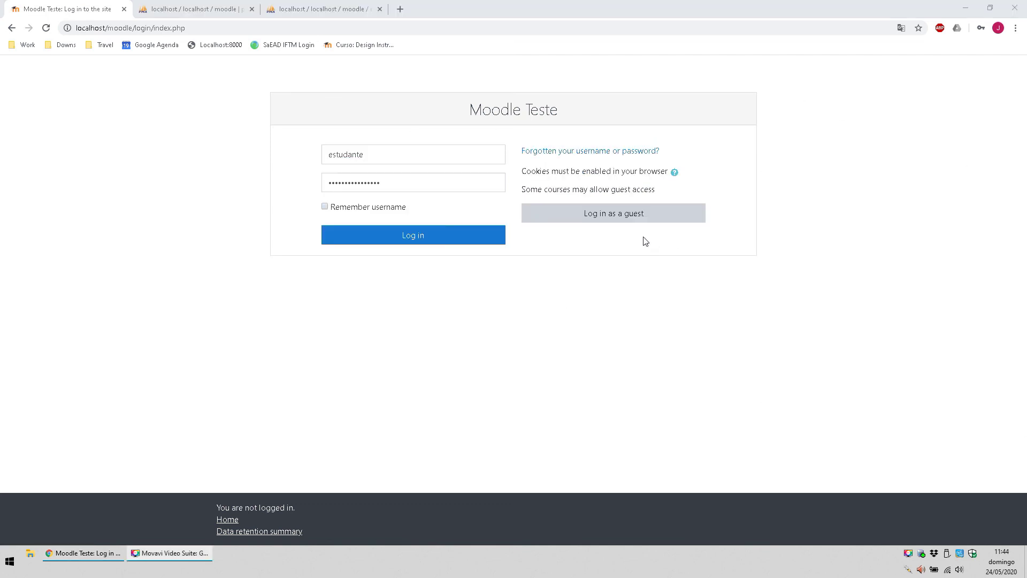
click(448, 237)
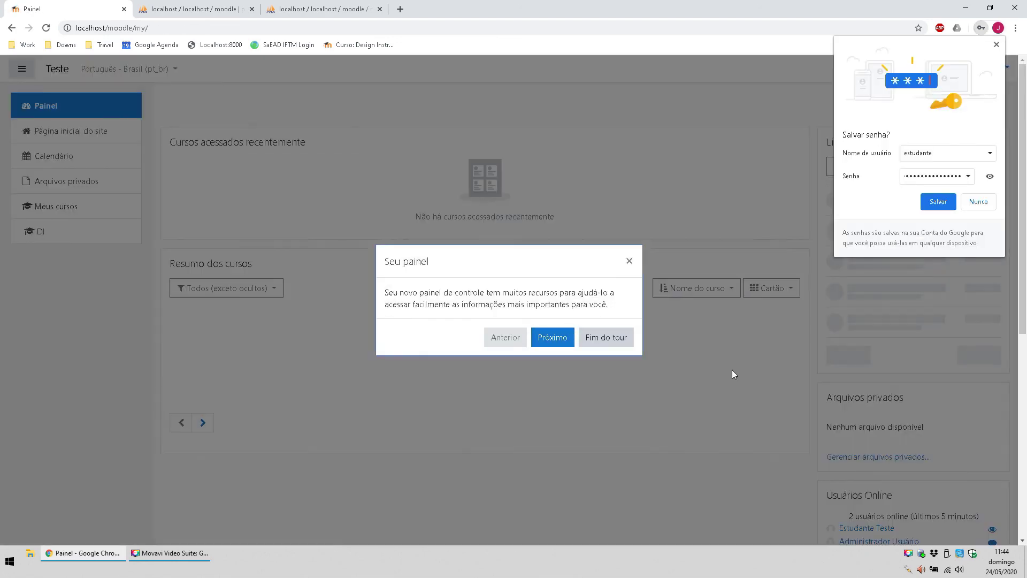
Step: Dismiss the tours, open the Design Instrucional course, and close both phpMyAdmin tabs
click(604, 337)
click(996, 45)
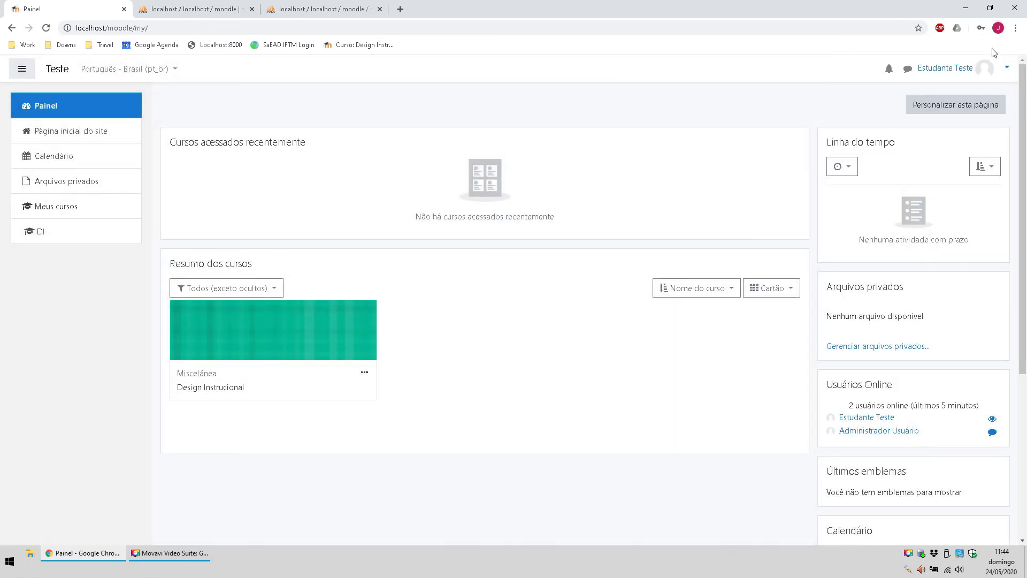
click(236, 387)
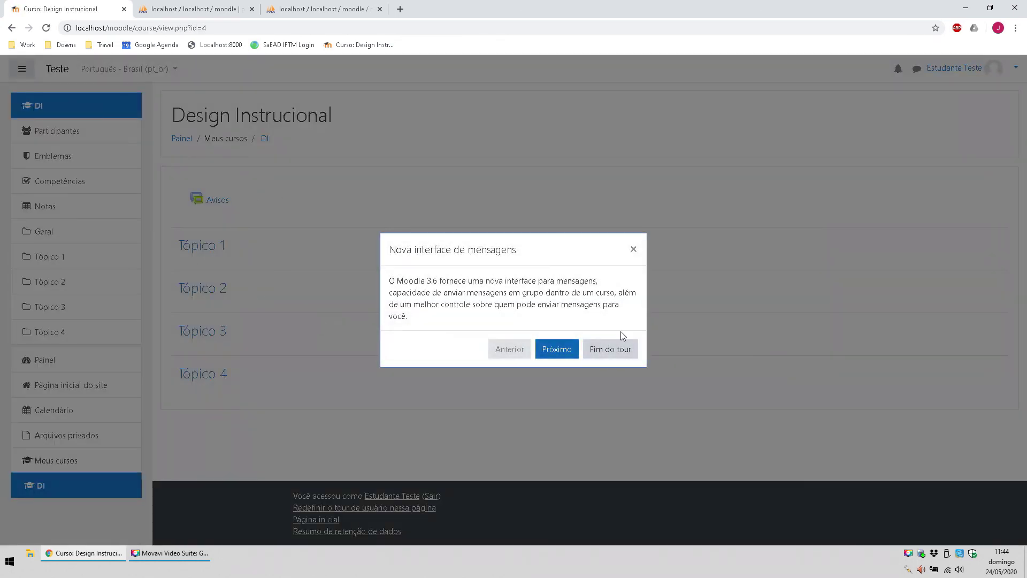
click(612, 354)
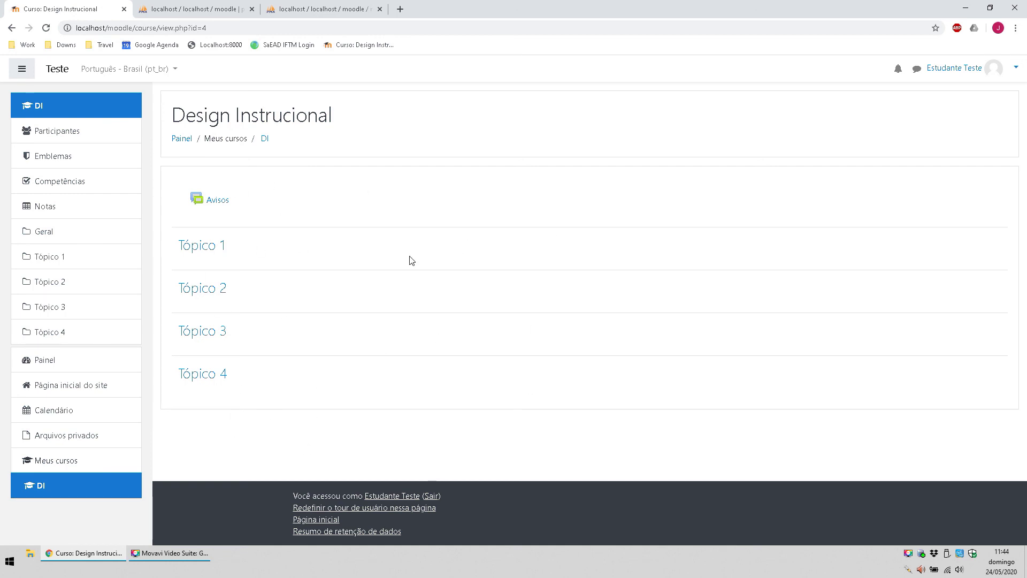
middle_click(196, 8)
middle_click(196, 8)
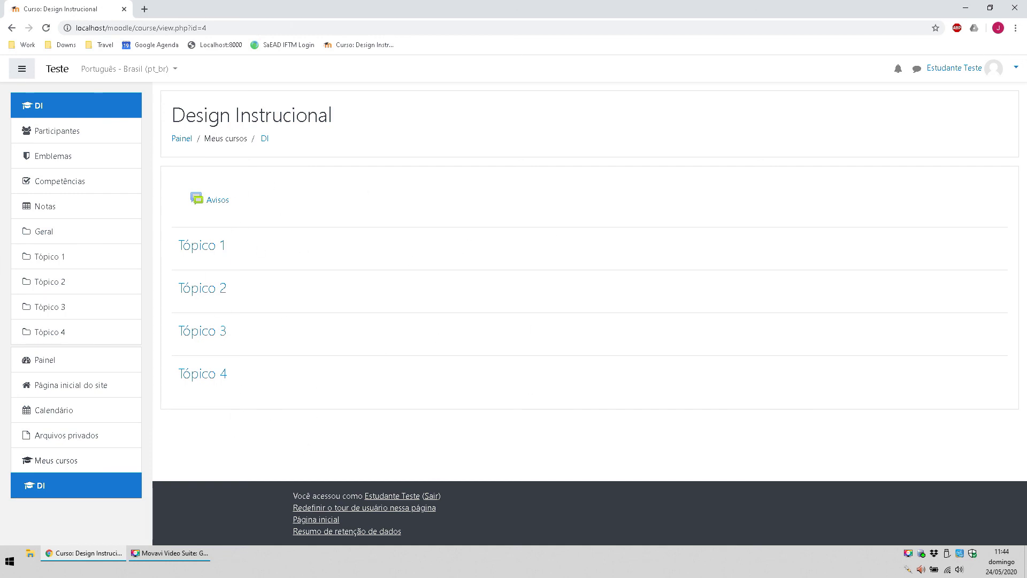